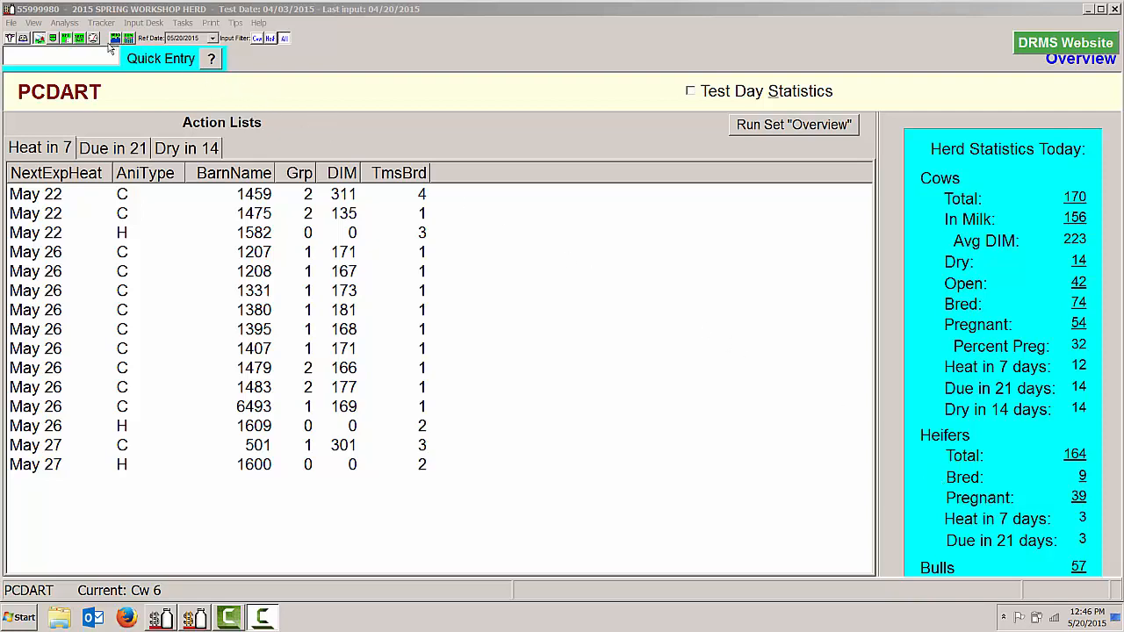
# Create a new report from the User Reports set and title it "Ranking"
pyautogui.click(66, 38)
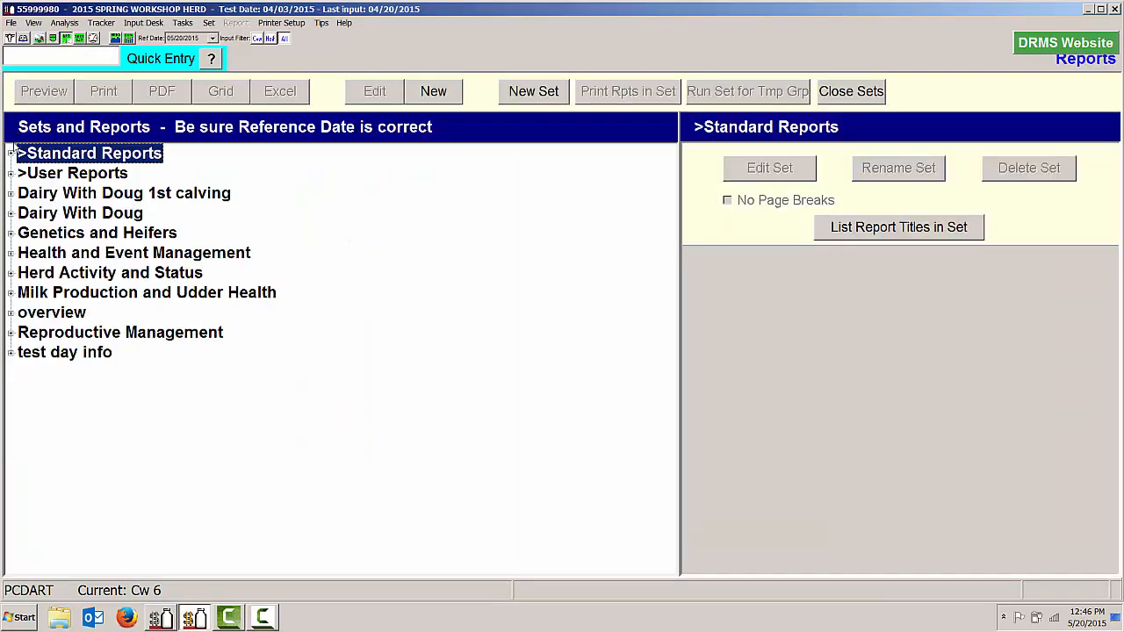
pyautogui.click(36, 174)
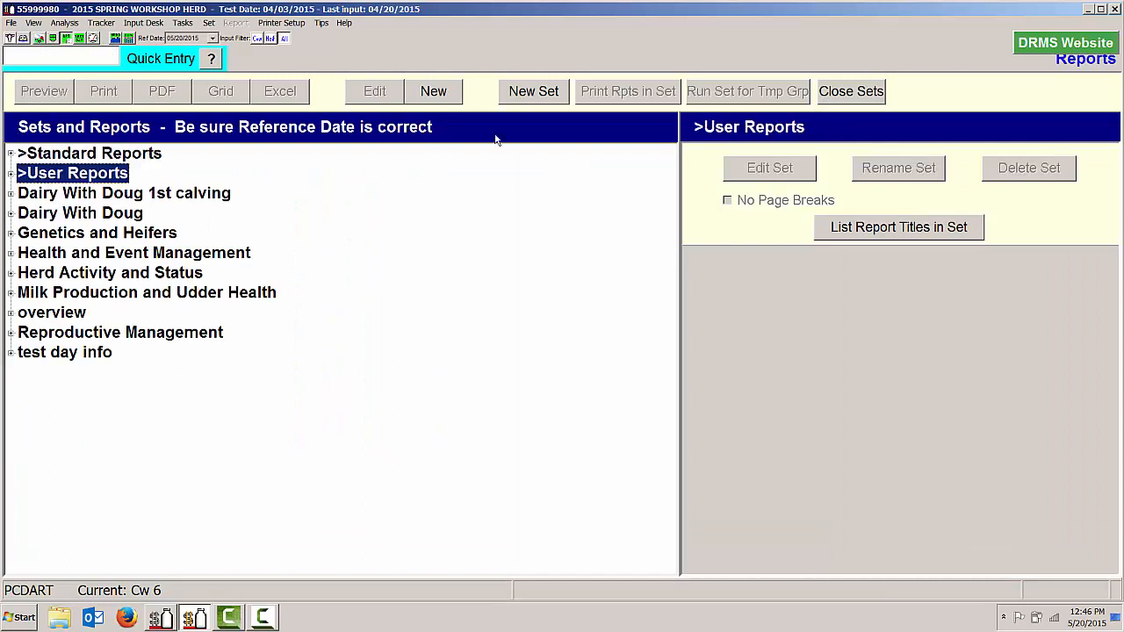
pyautogui.click(439, 92)
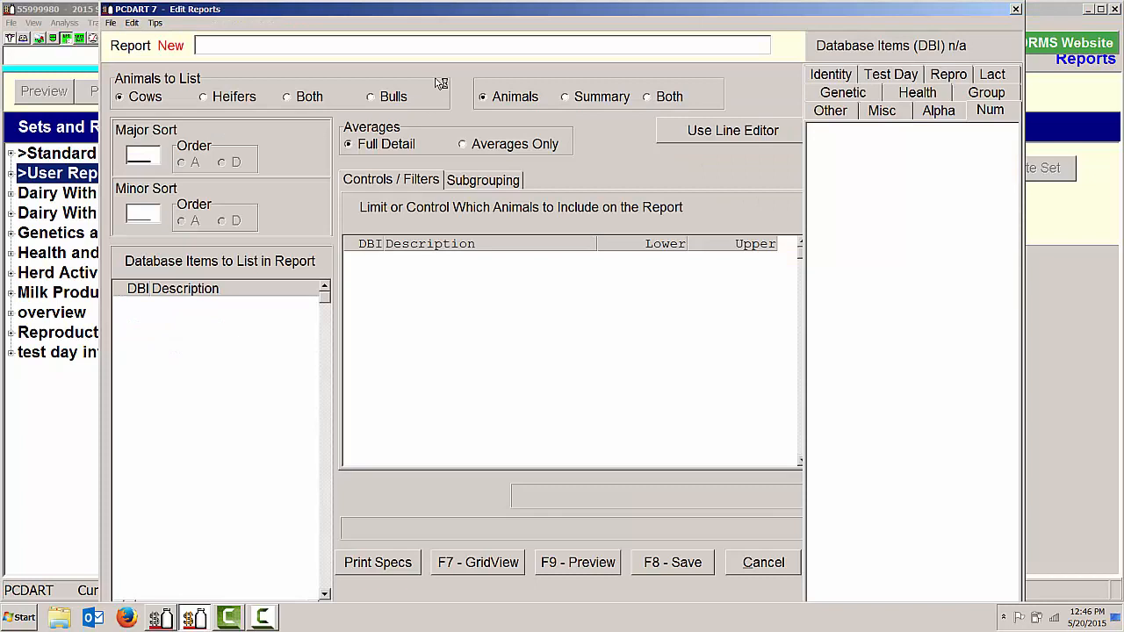
pyautogui.write('Ranking')
# Add database items Group (4), Index (50) and Rating (15) to the Ranking report's list
pyautogui.click(146, 312)
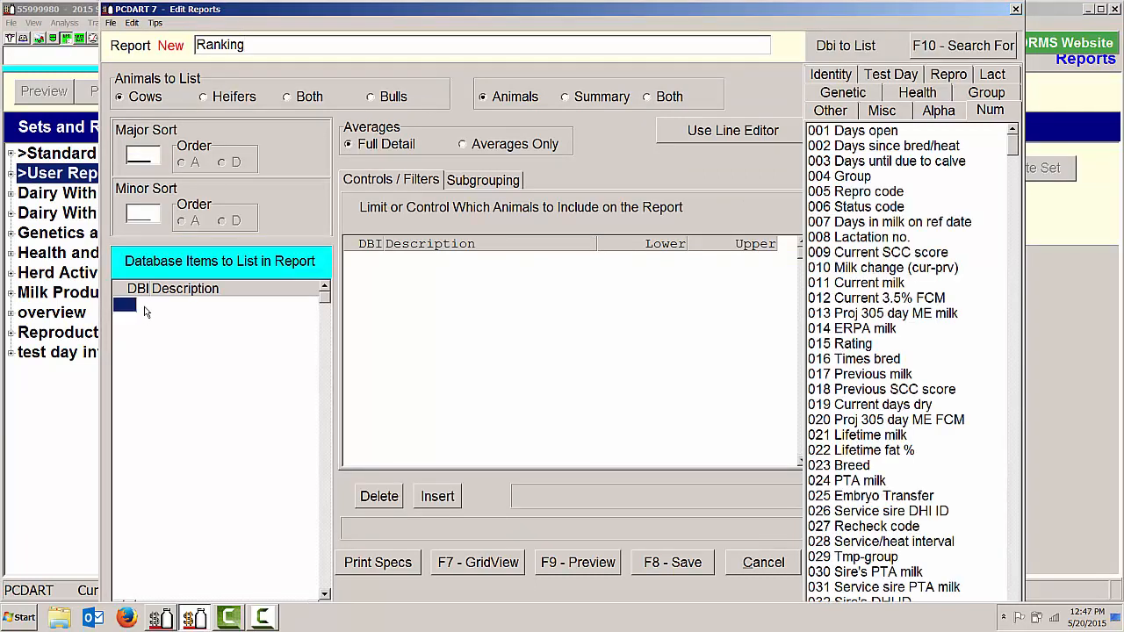
pyautogui.write('4')
pyautogui.press('Return')
pyautogui.write('50')
pyautogui.press('Return')
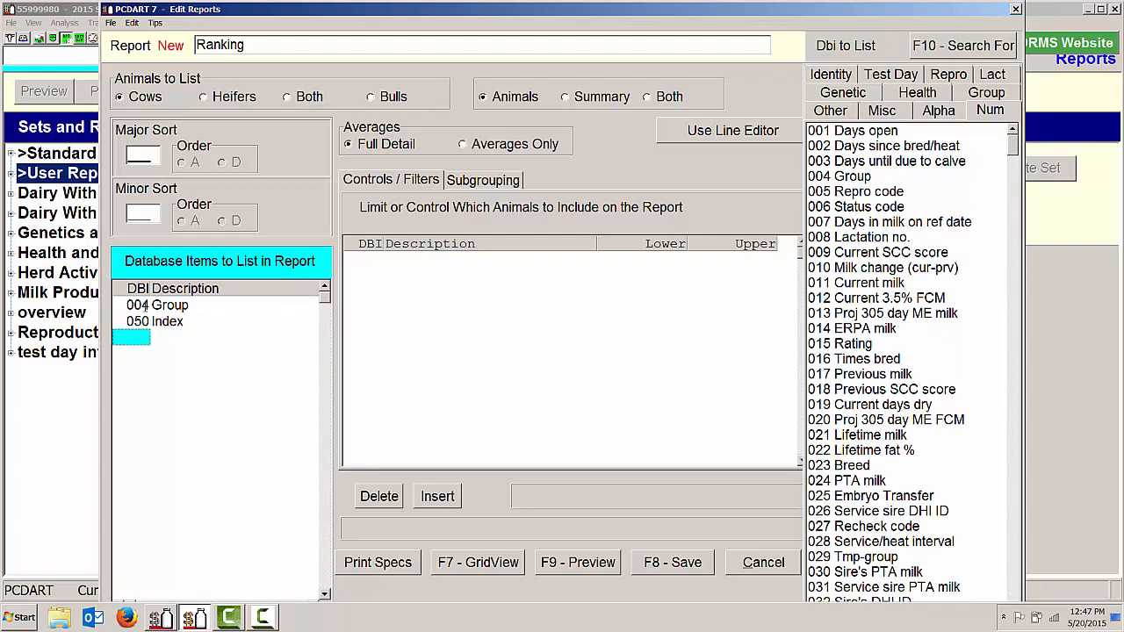
pyautogui.write('15')
pyautogui.press('Return')
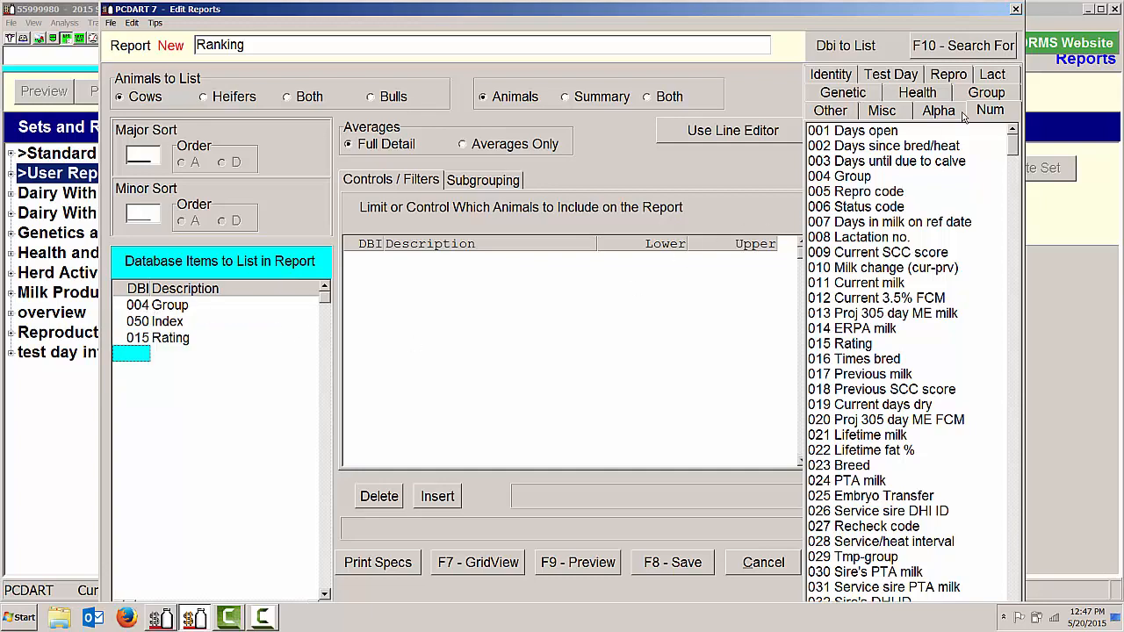
# Add Proj 305 day act milk (164) and Proj 305 day ME milk (13) to the report's items, and preview the report
pyautogui.click(994, 75)
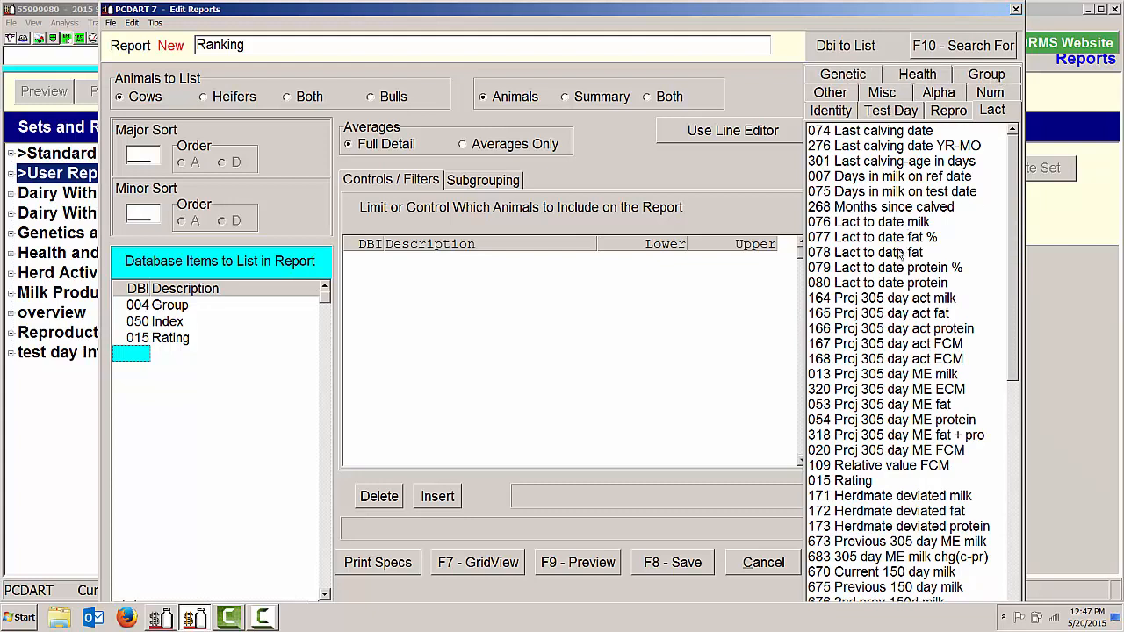
pyautogui.doubleClick(899, 303)
pyautogui.press('Down')
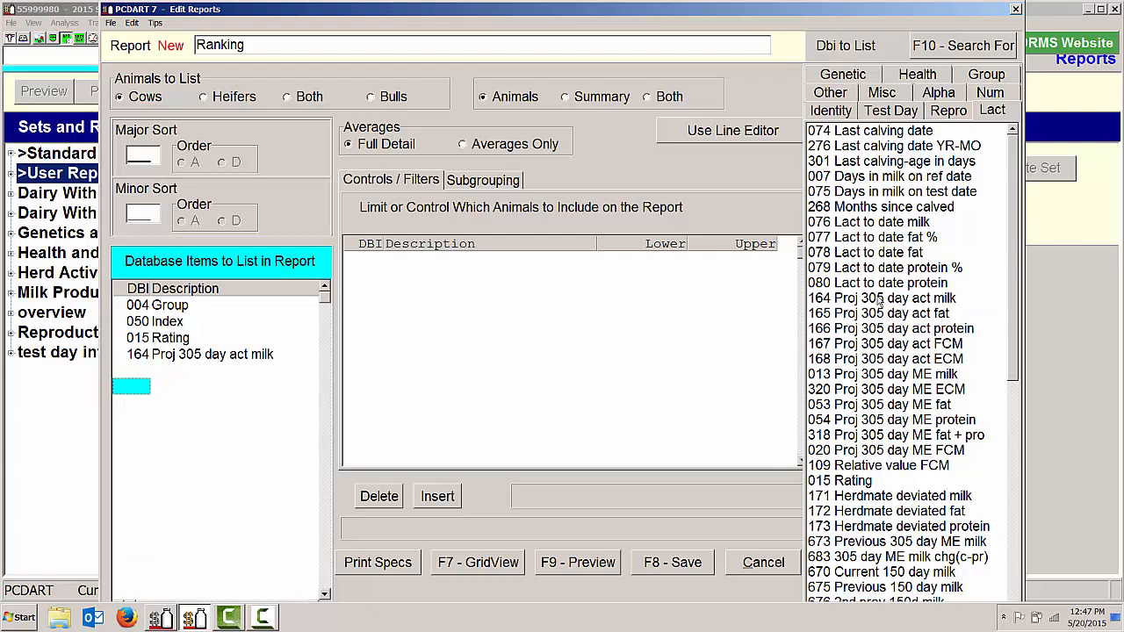
pyautogui.write('13')
pyautogui.press('Return')
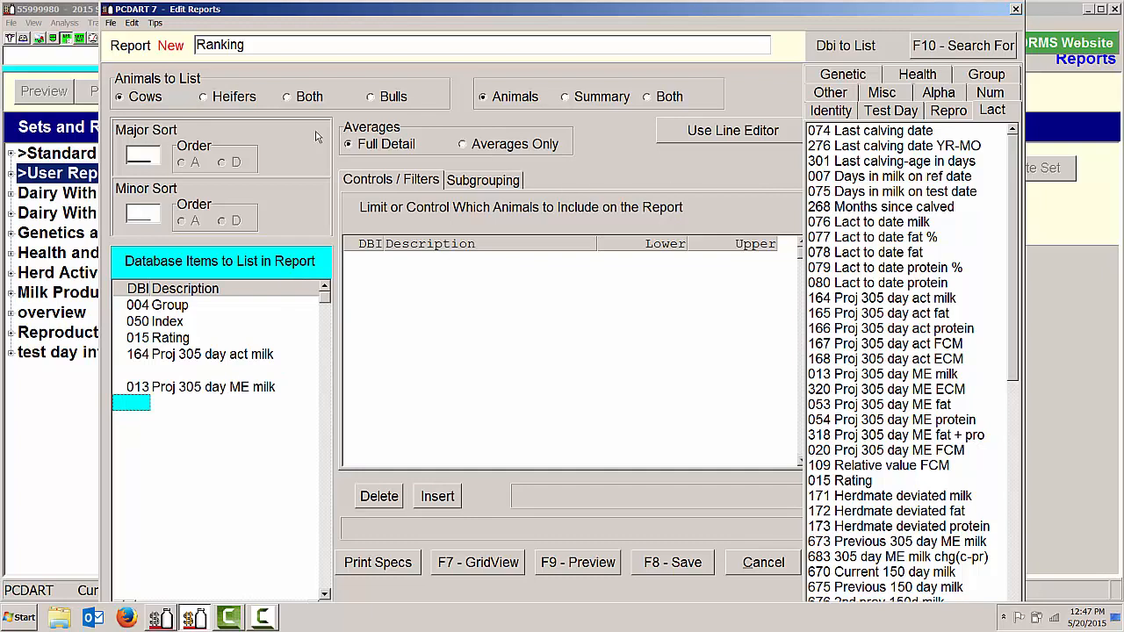
pyautogui.click(597, 567)
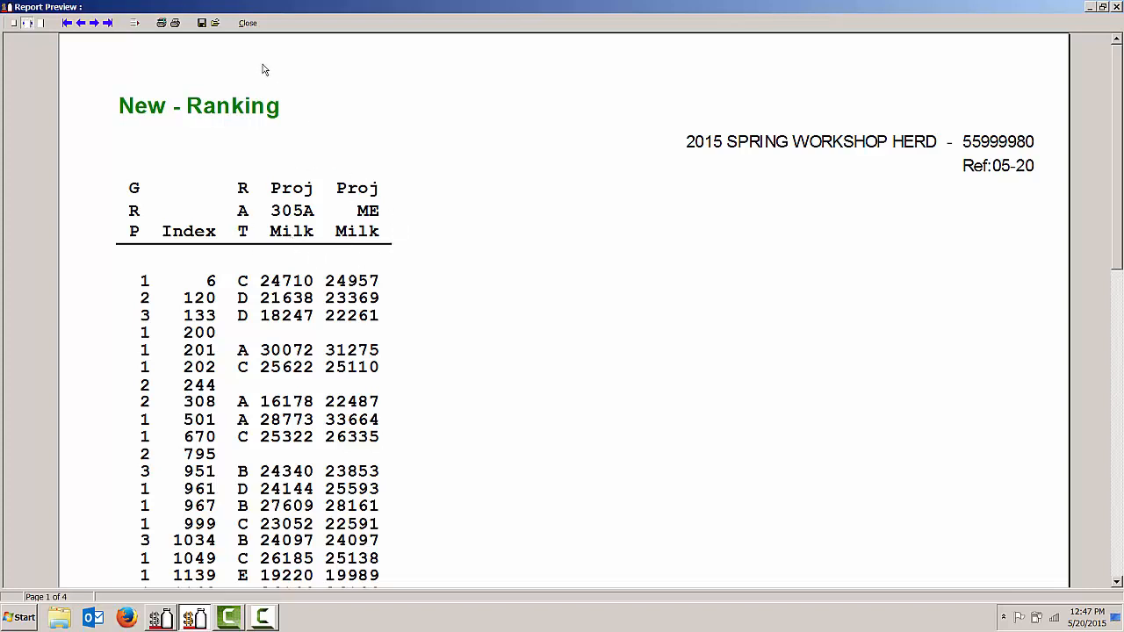
pyautogui.click(248, 24)
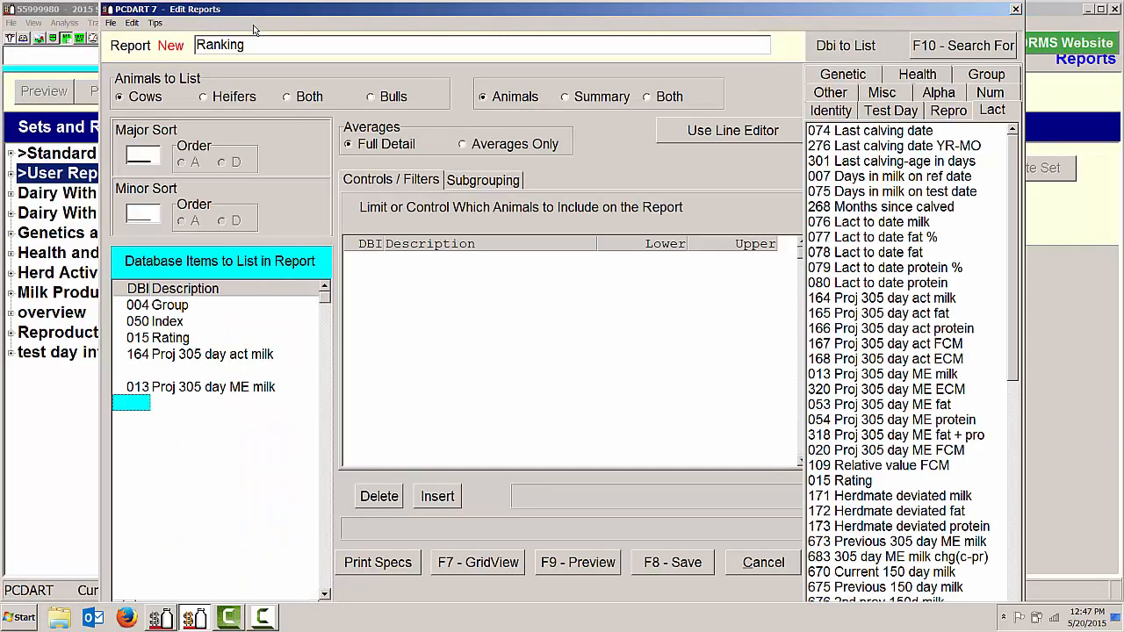
# Set the Ranking report's major sort to item 15 in ascending order and preview it
pyautogui.click(131, 155)
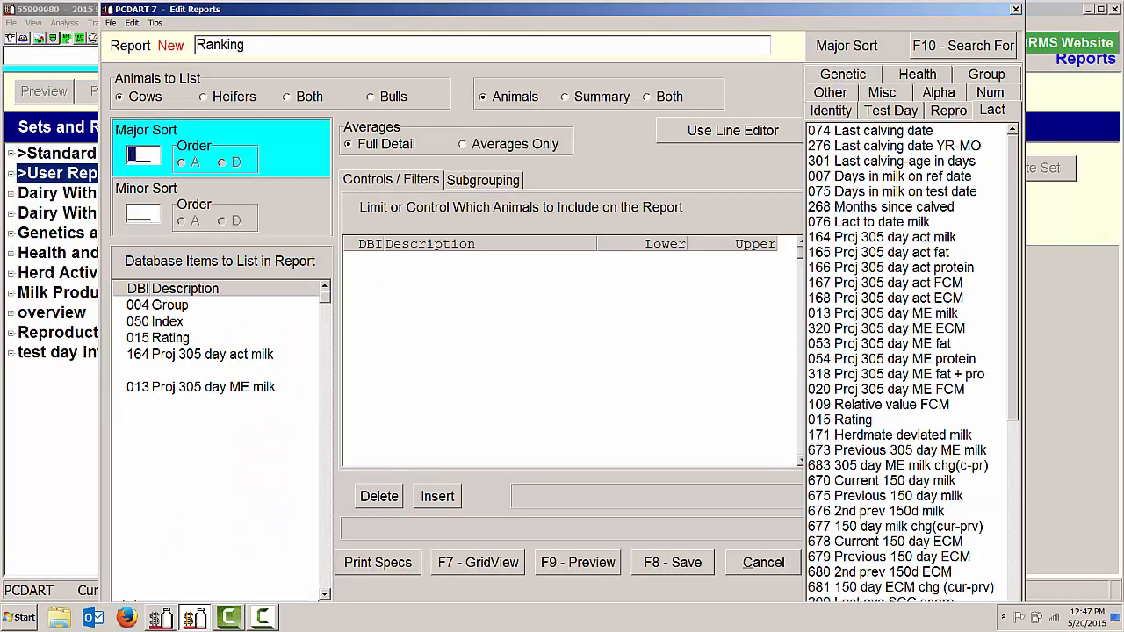
pyautogui.write('15')
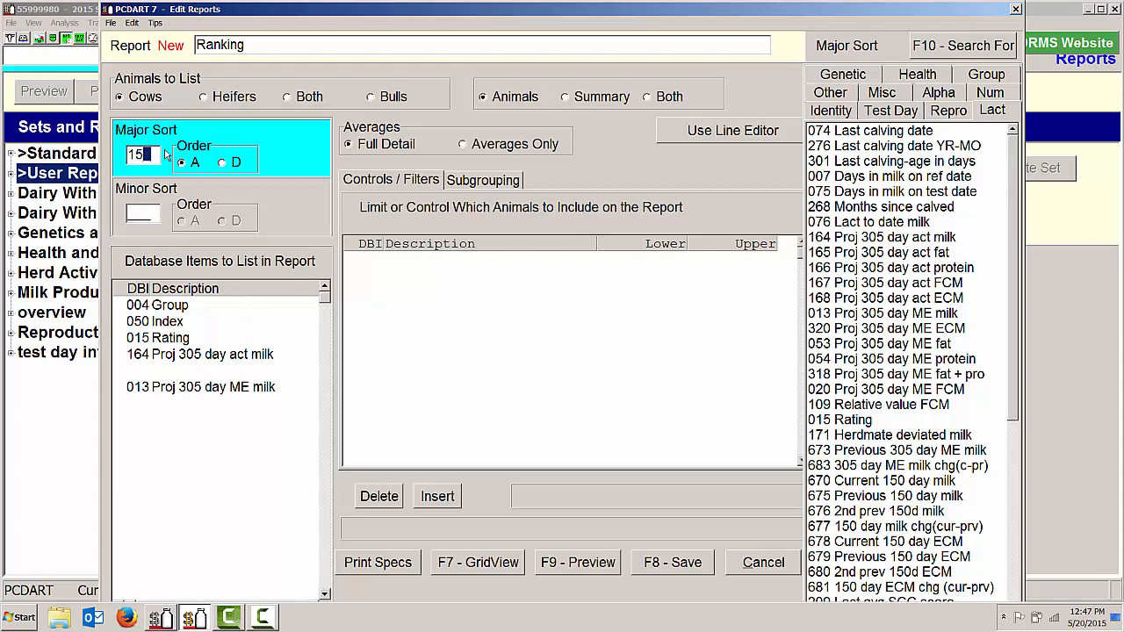
pyautogui.click(603, 571)
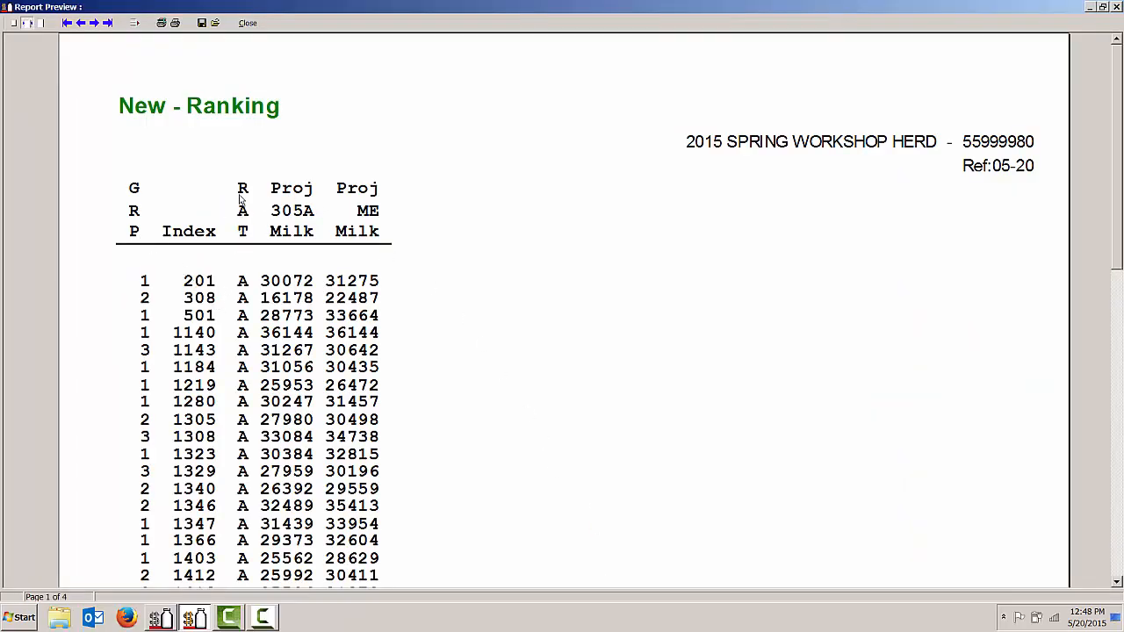
# Look through the first three pages of the sorted Ranking preview to examine the cows' ratings, and close it
pyautogui.scroll(-8, 238, 282)
pyautogui.scroll(2, 237, 283)
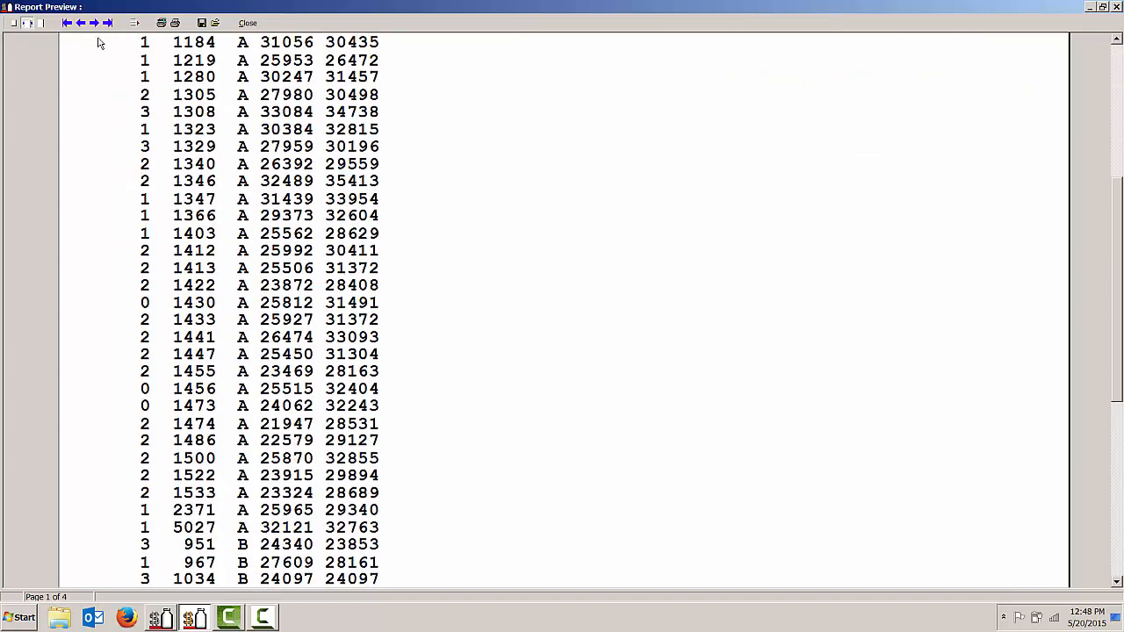
pyautogui.click(94, 23)
pyautogui.scroll(-9, 158, 250)
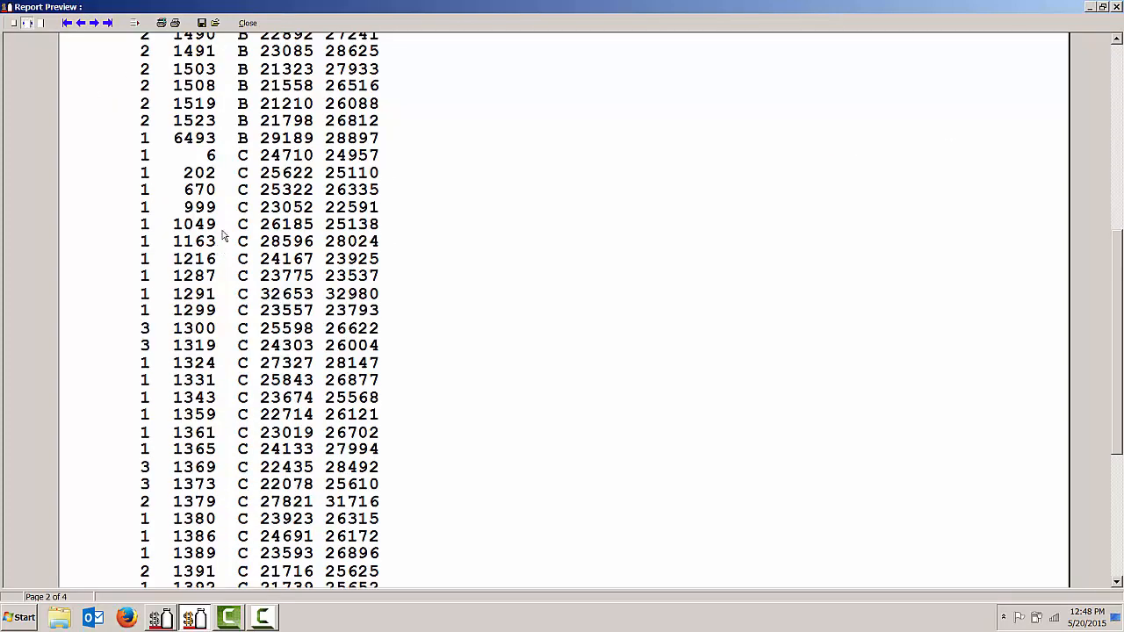
pyautogui.click(94, 23)
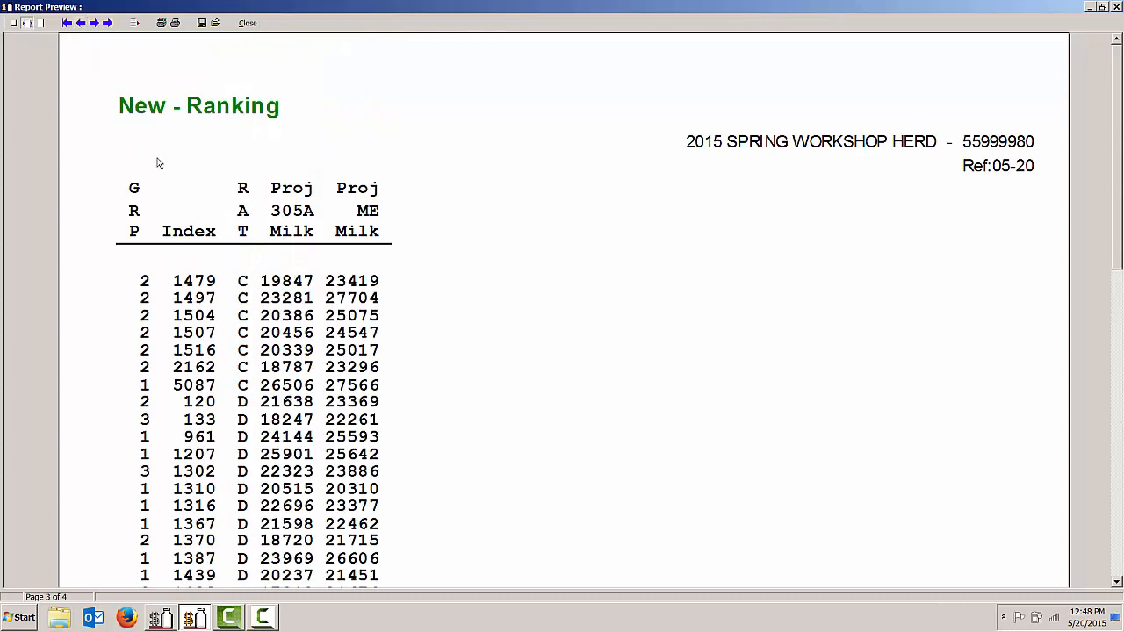
pyautogui.scroll(-8, 173, 192)
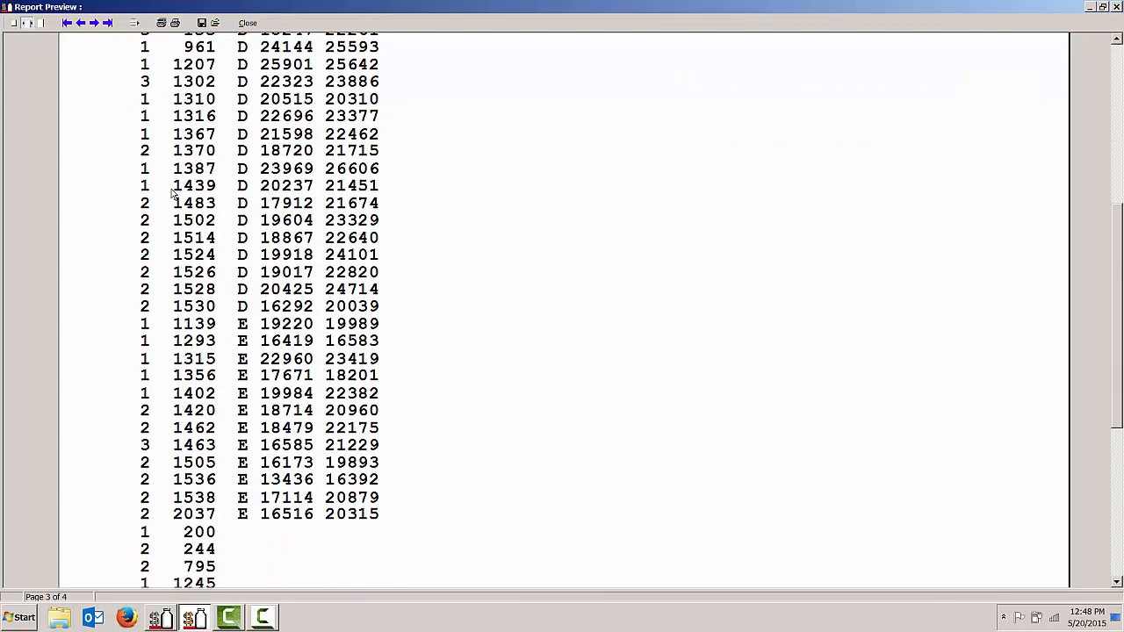
pyautogui.scroll(8, 173, 192)
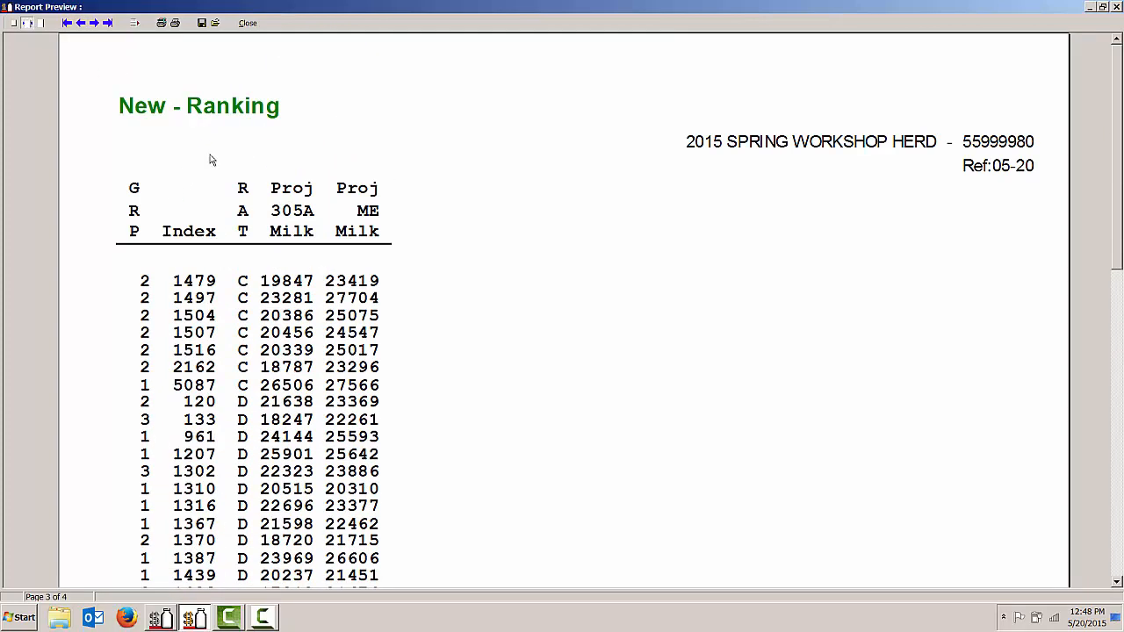
pyautogui.click(247, 22)
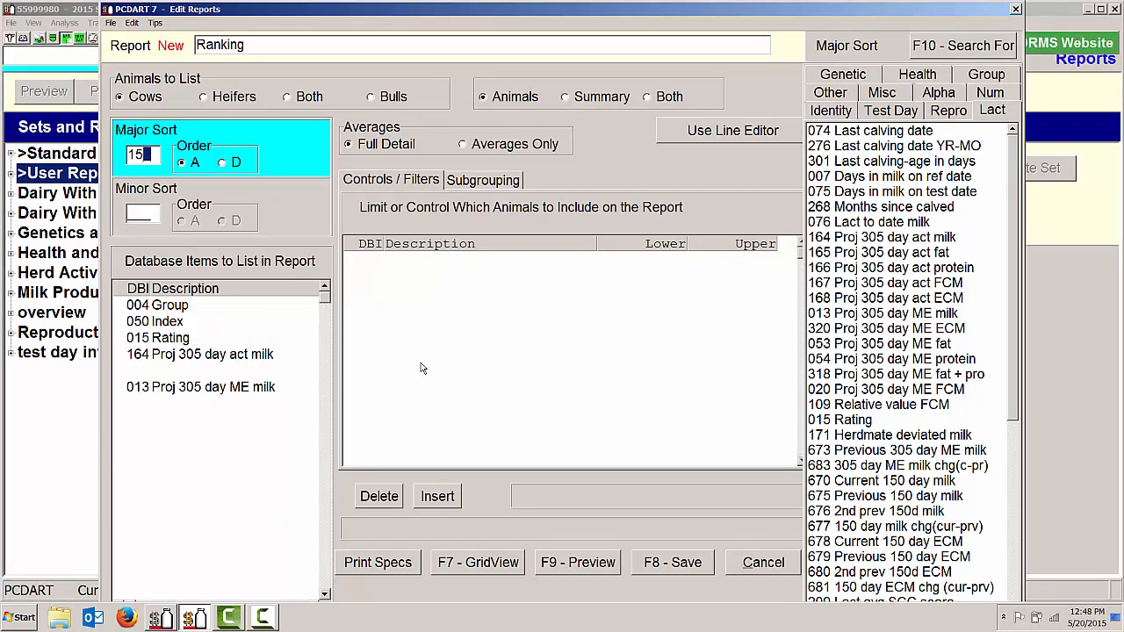
# Save the Ranking report under report number 60
pyautogui.click(682, 563)
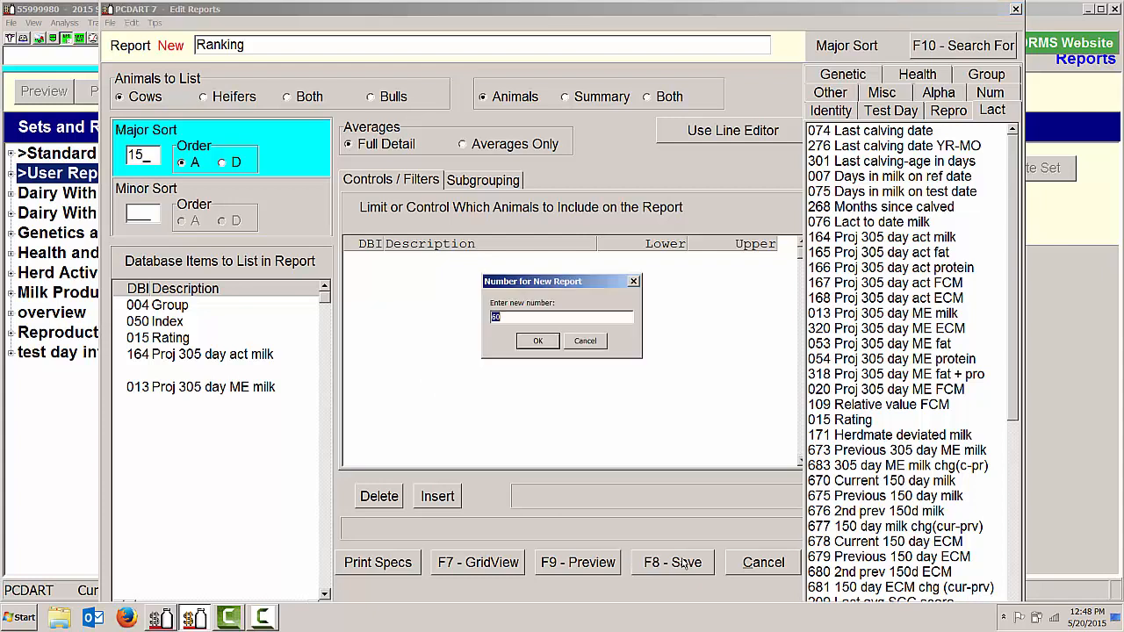
pyautogui.click(548, 343)
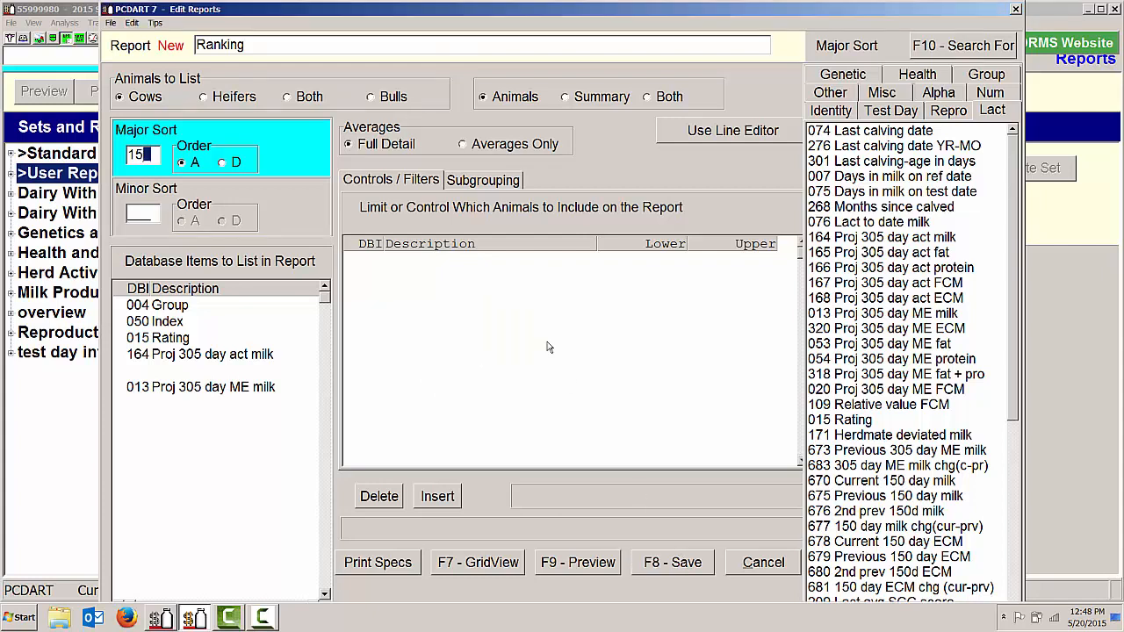
pyautogui.click(603, 352)
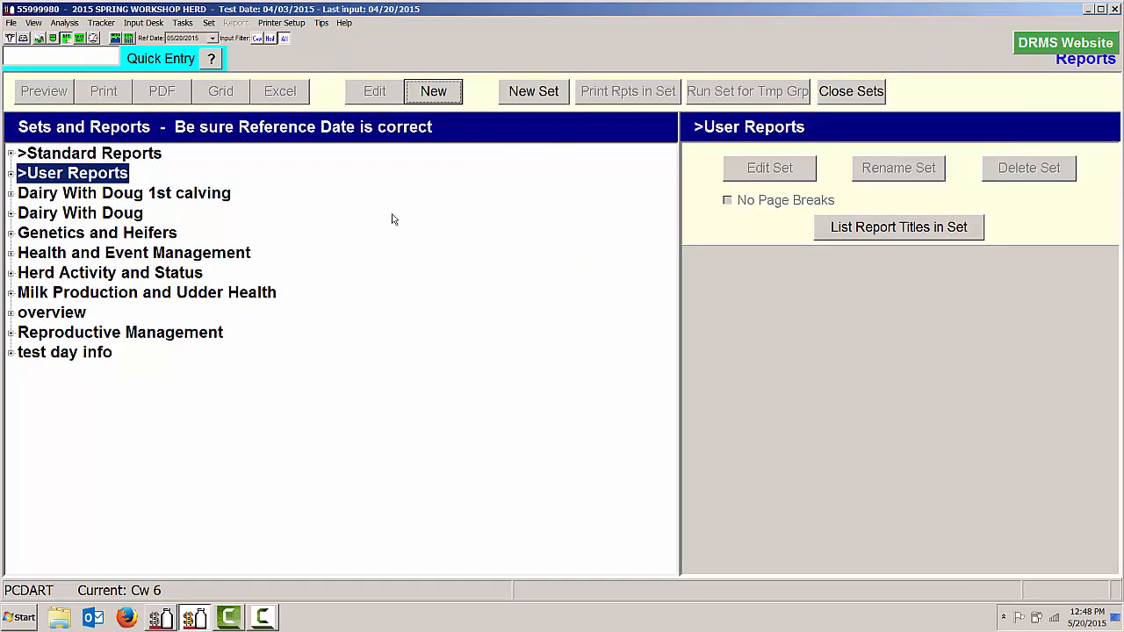
# Create another new report in User Reports and title it "ERPA"
pyautogui.click(434, 92)
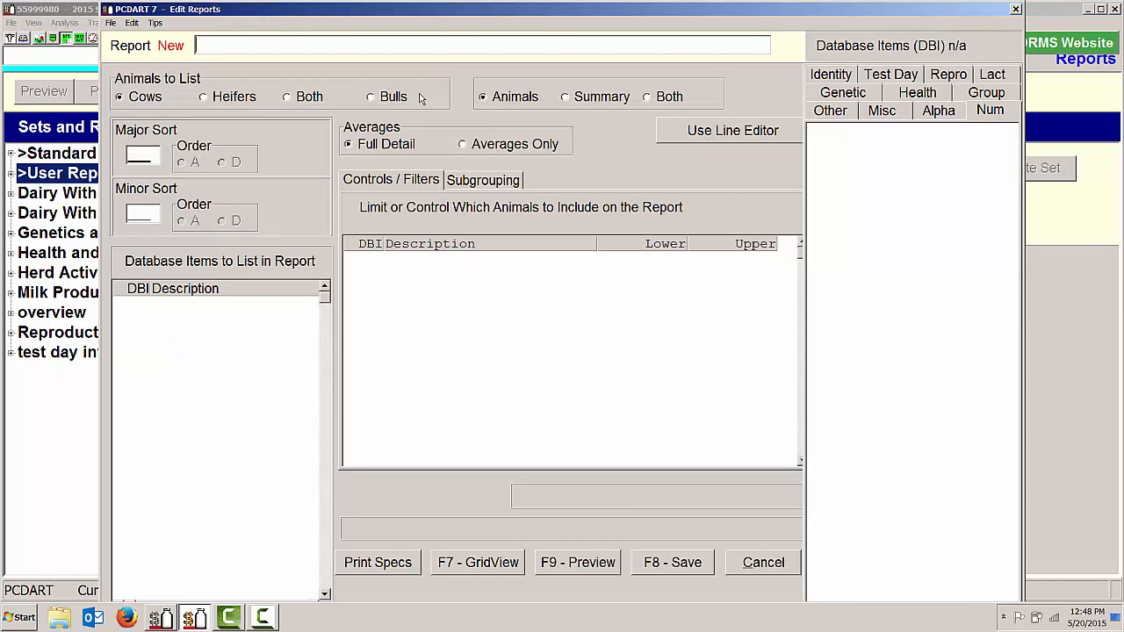
pyautogui.write('ERPA')
# Add database items Group (4), Index (50) and ERPA $ (55) to the ERPA report's list
pyautogui.click(134, 305)
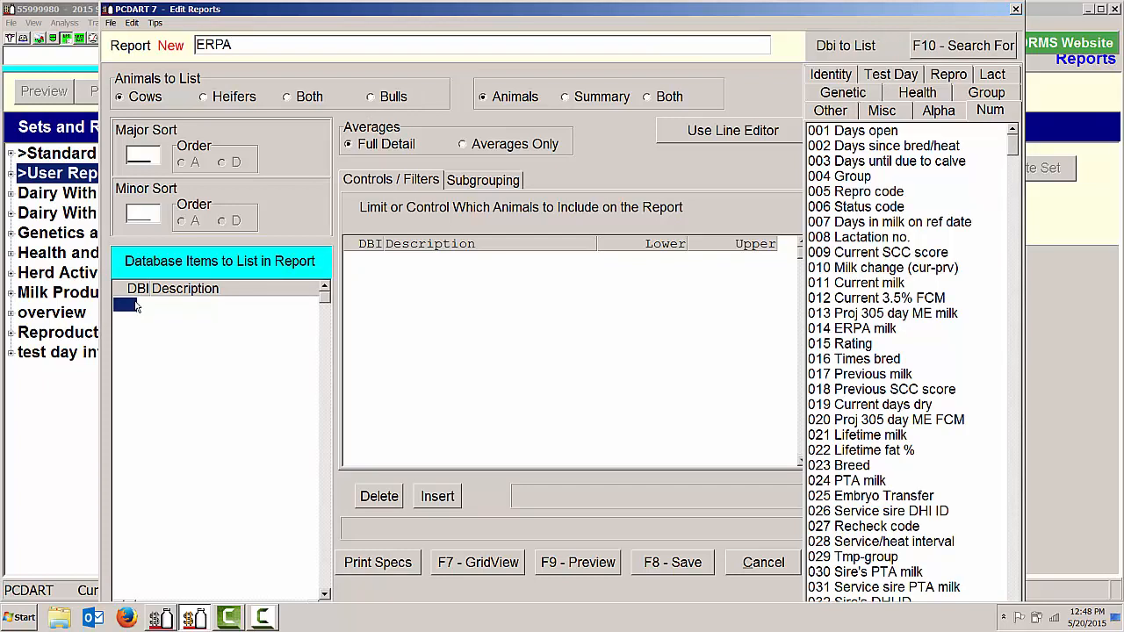
pyautogui.write('4')
pyautogui.press('Return')
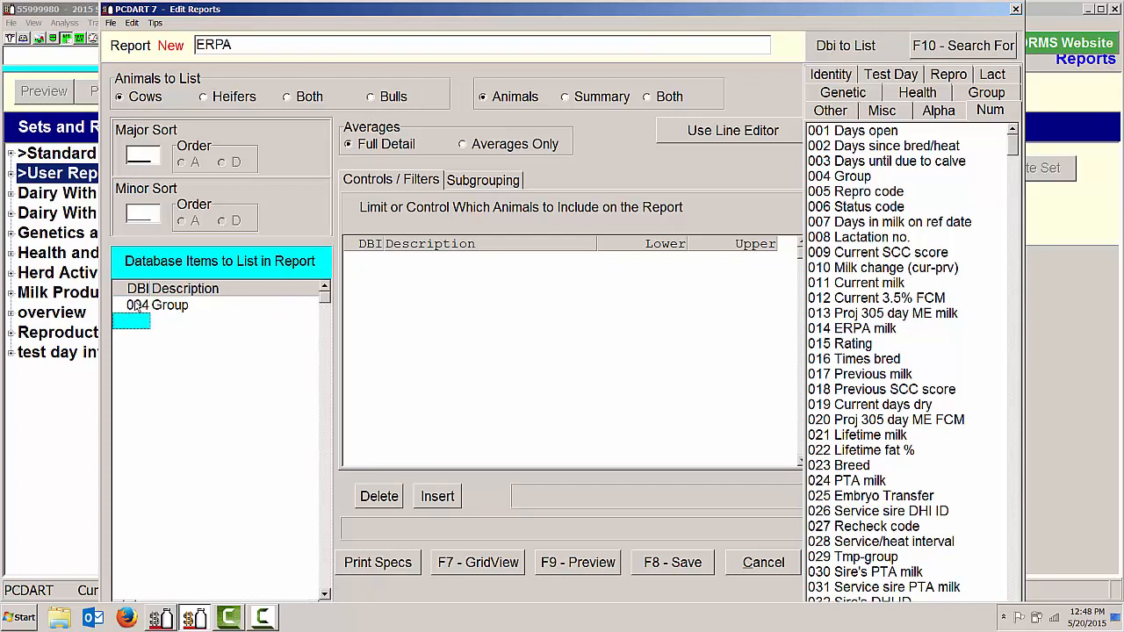
pyautogui.write('50')
pyautogui.press('Return')
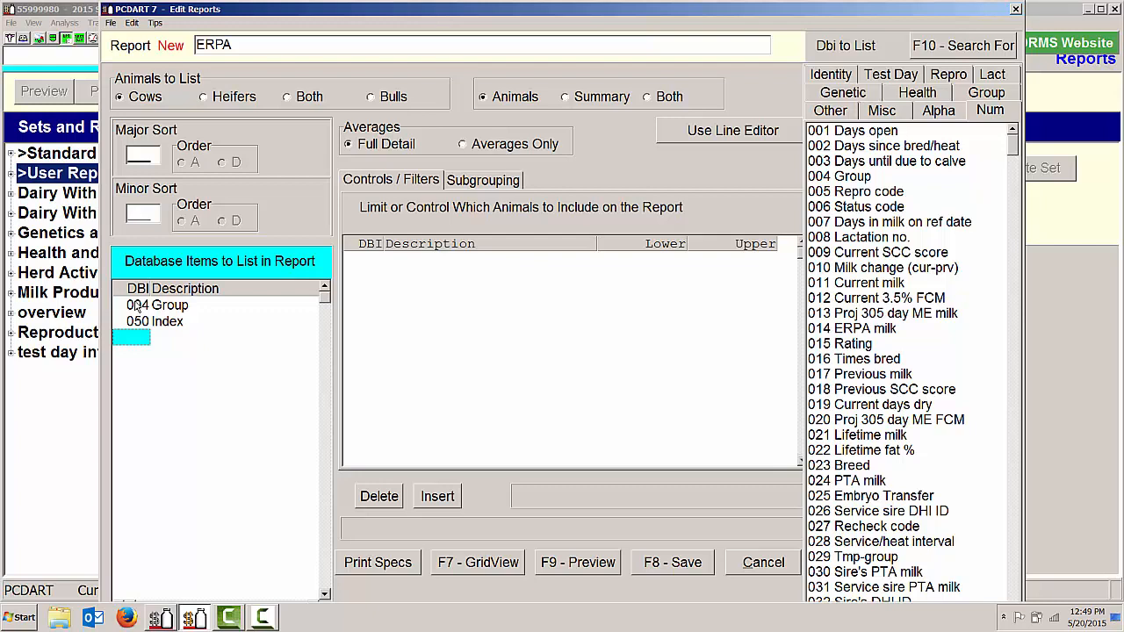
pyautogui.write('55')
pyautogui.press('Return')
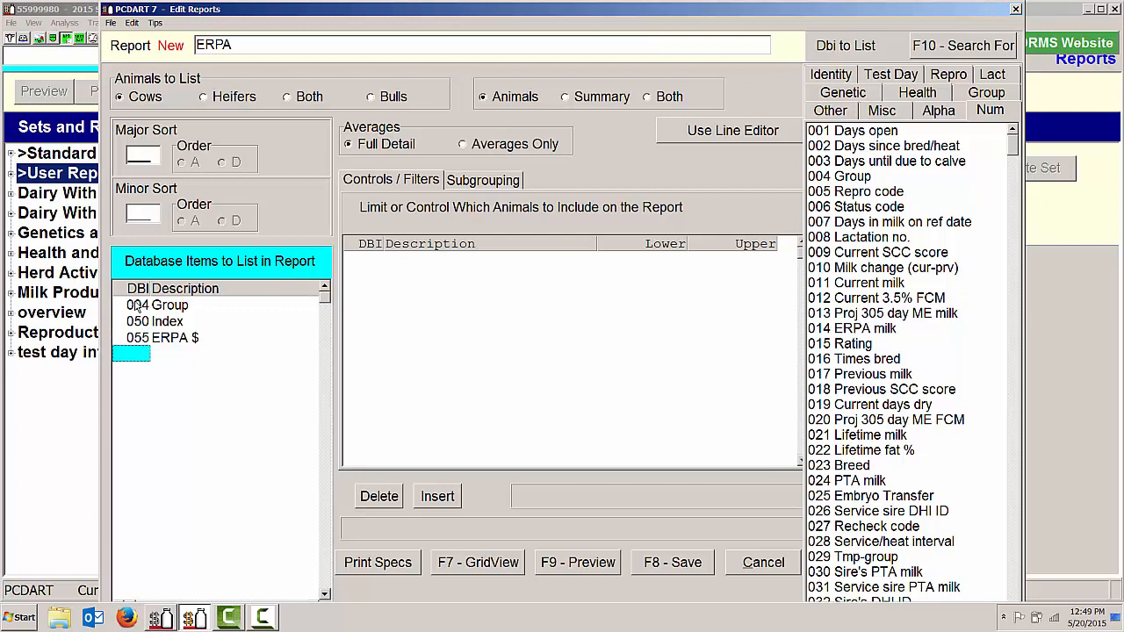
# Add Lactation no. (8) and ERPA milk (14) to the ERPA report's items, and preview the report
pyautogui.write('8')
pyautogui.press('Return')
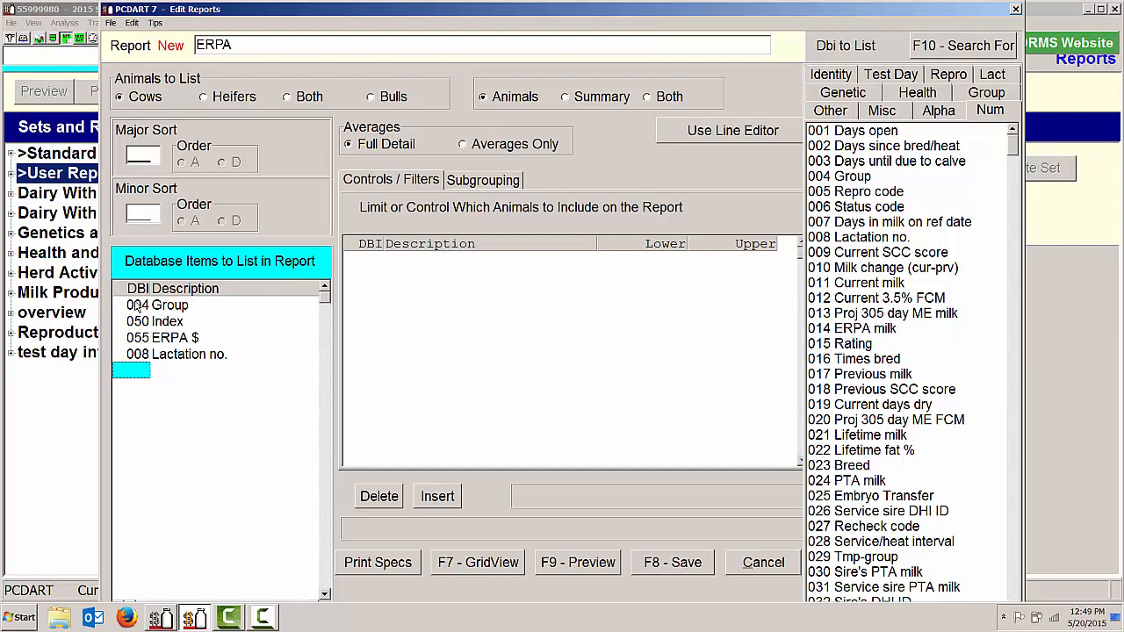
pyautogui.write('14')
pyautogui.press('Return')
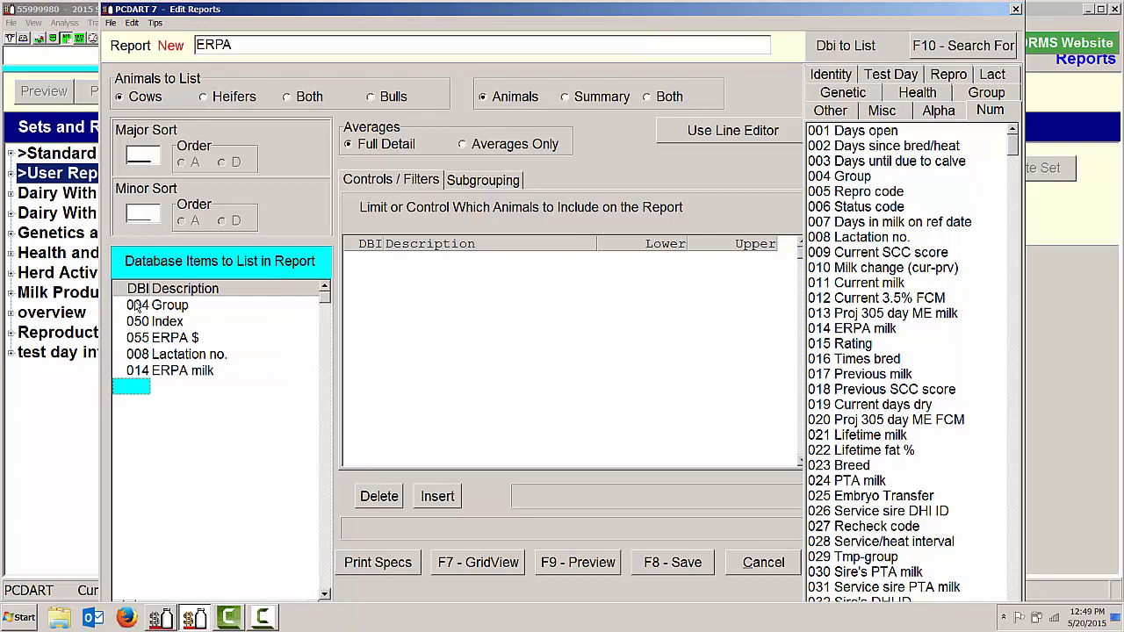
pyautogui.click(581, 564)
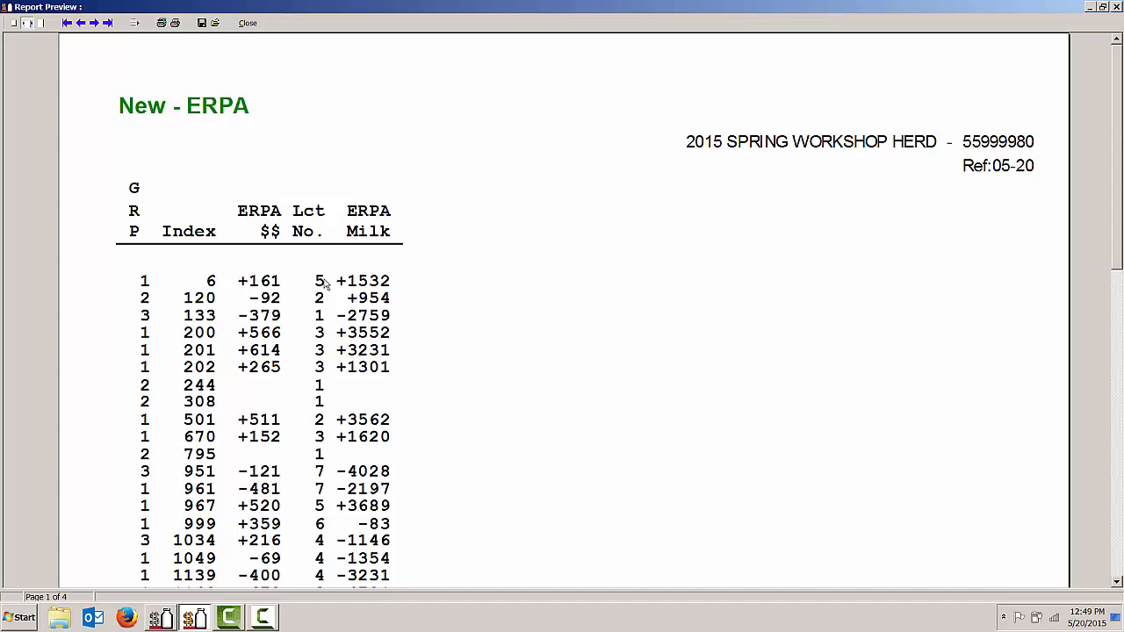
pyautogui.click(247, 24)
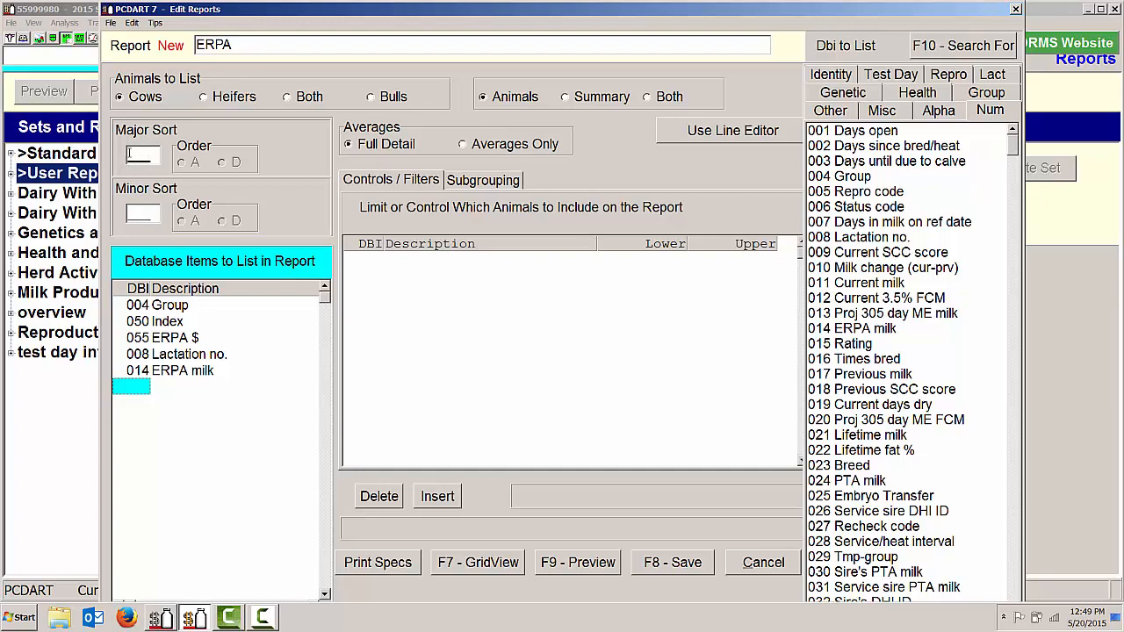
# Set the ERPA report's major sort to item 055 in descending order and preview it
pyautogui.click(131, 153)
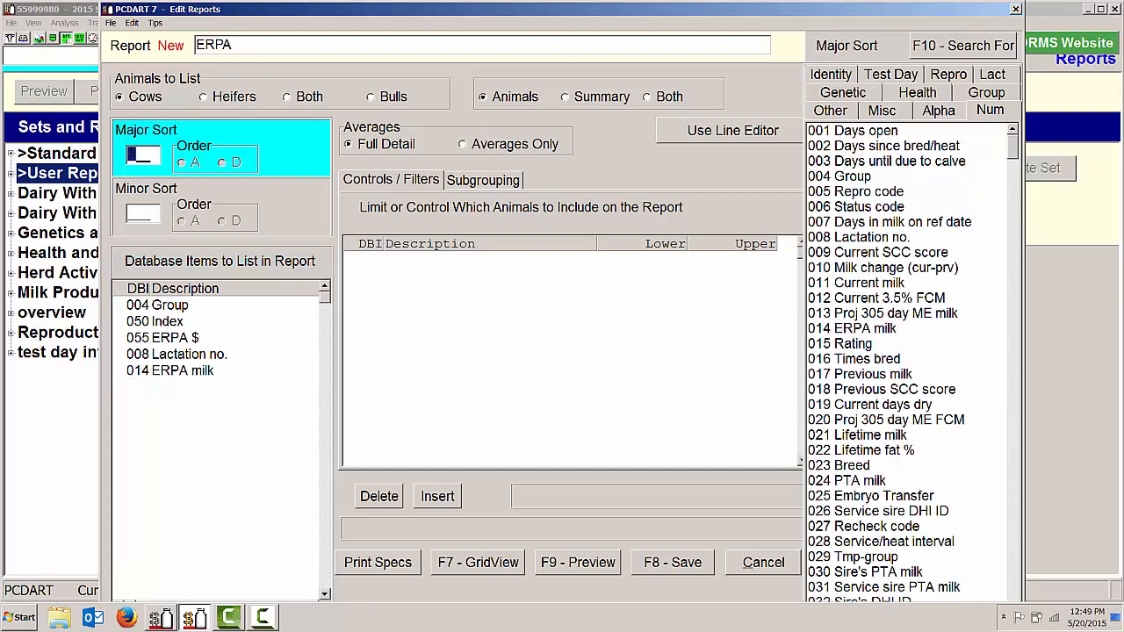
pyautogui.write('055')
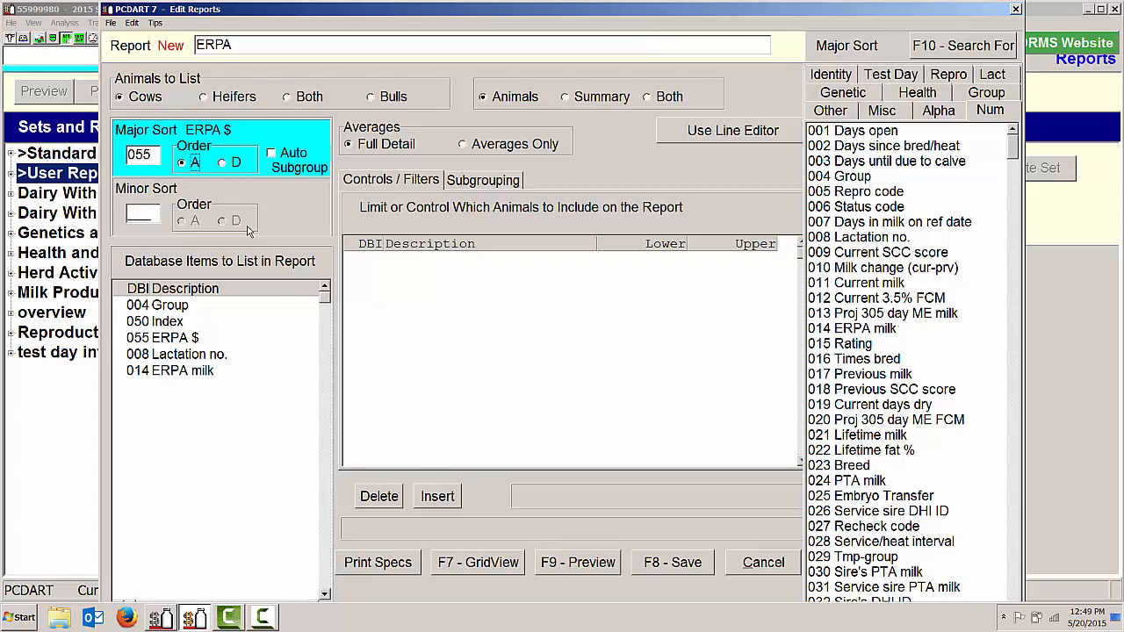
pyautogui.click(226, 163)
pyautogui.click(609, 566)
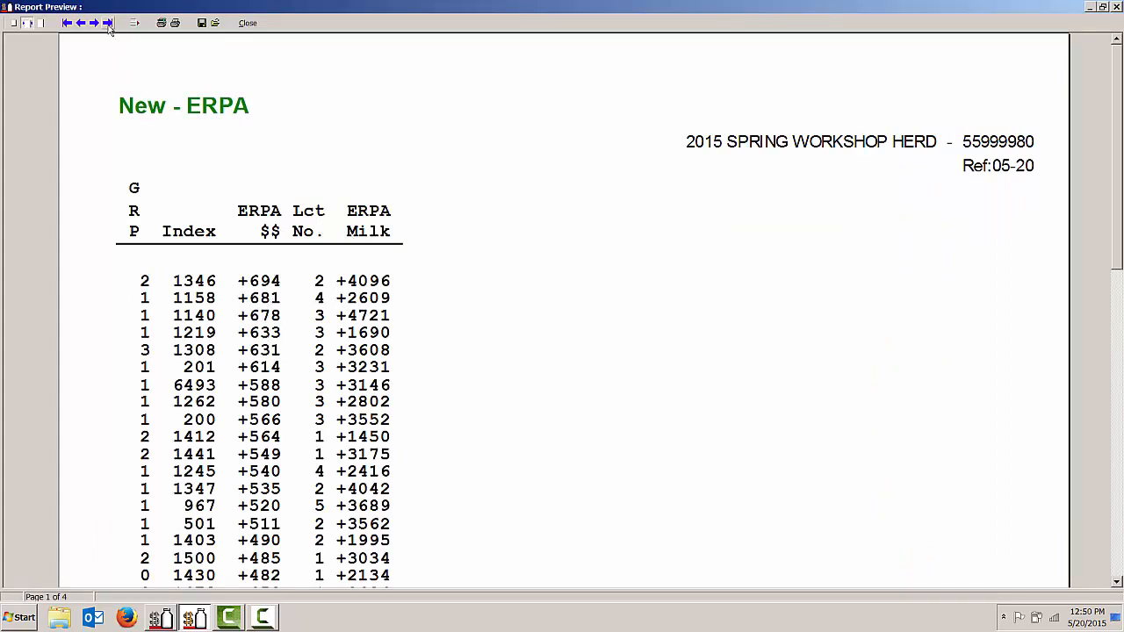
# Check the lowest-ranked cows on the last pages of the ERPA report preview, and save the report as number 61
pyautogui.click(108, 25)
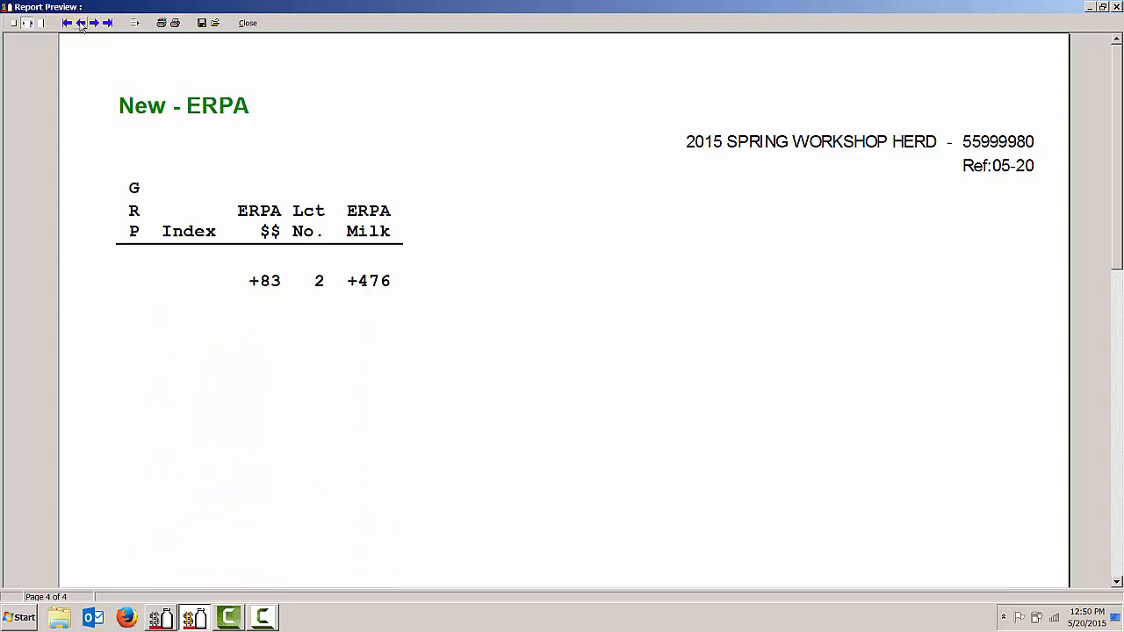
pyautogui.click(81, 24)
pyautogui.scroll(-7, 201, 279)
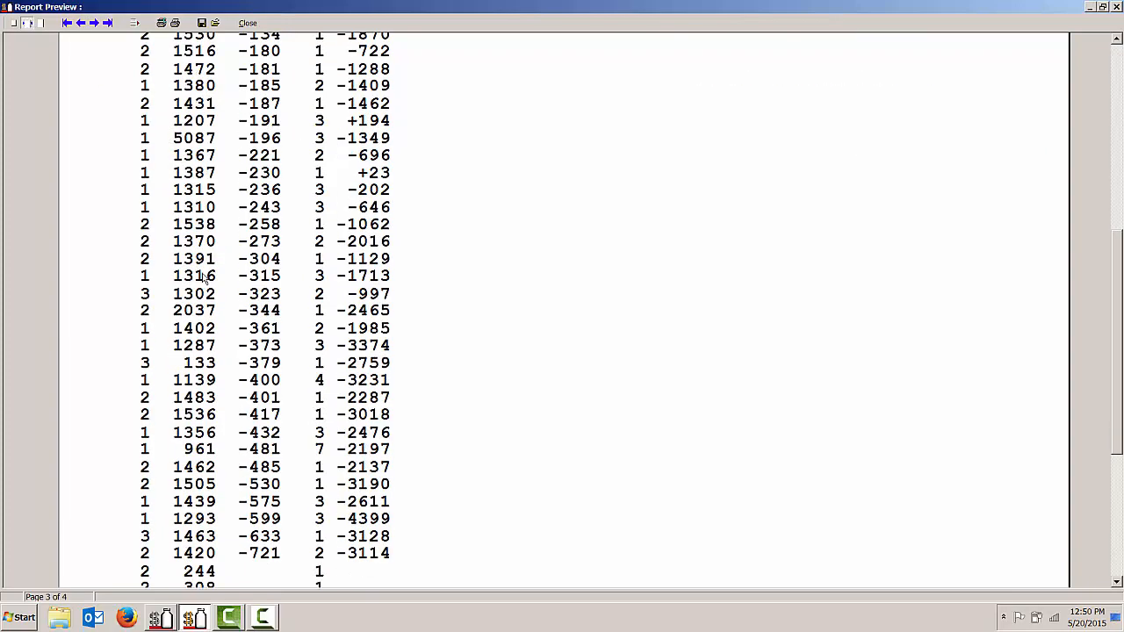
pyautogui.scroll(-1, 204, 278)
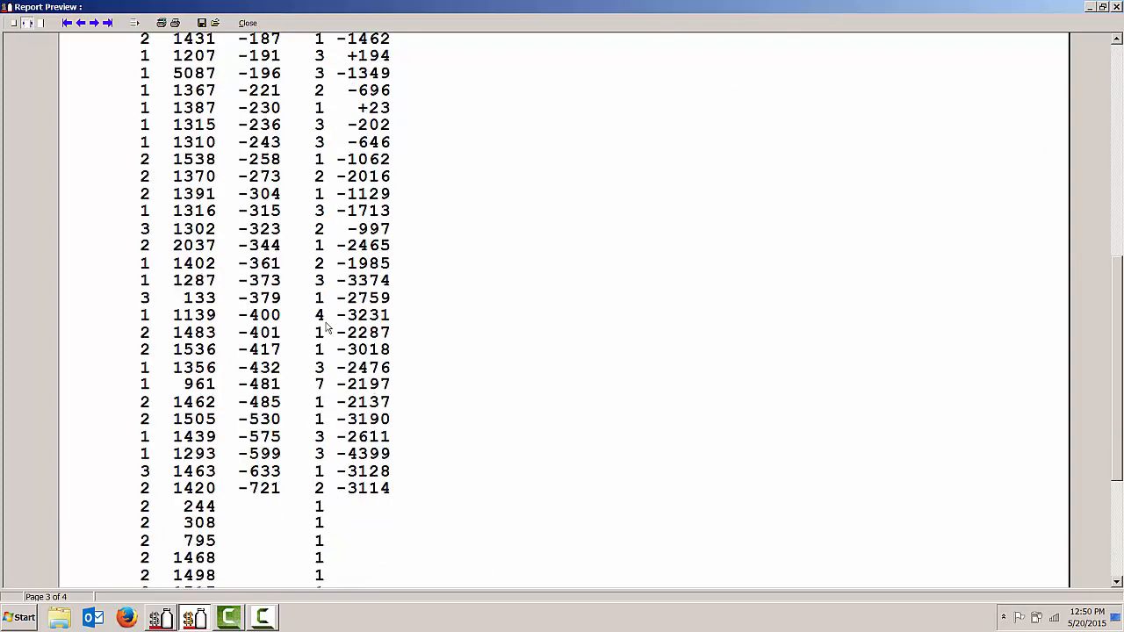
pyautogui.click(247, 23)
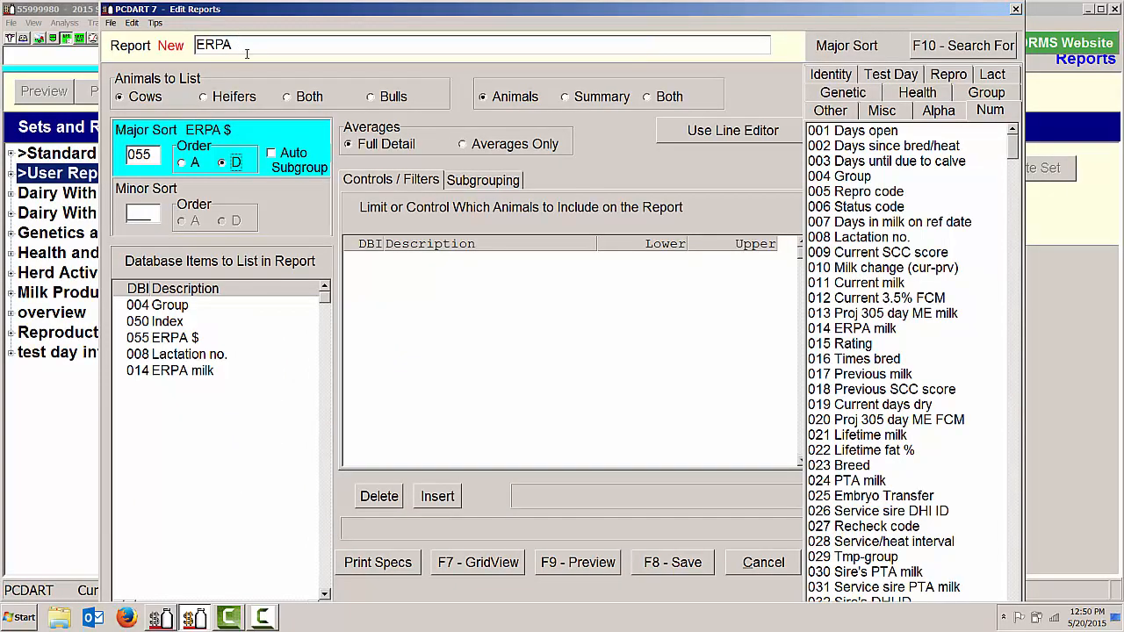
pyautogui.click(680, 565)
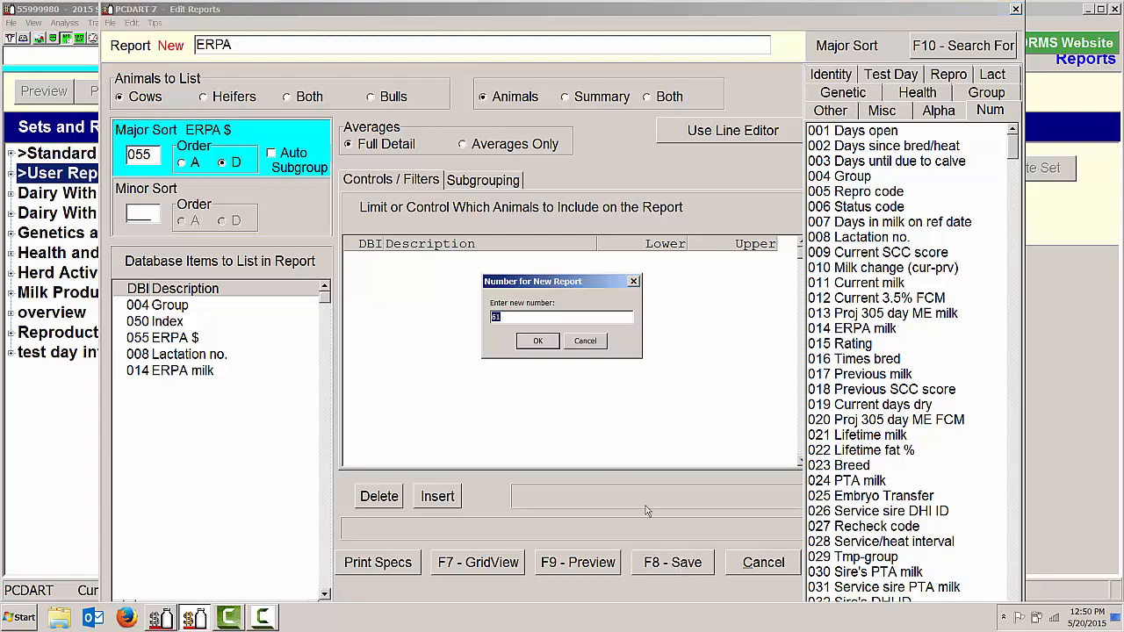
pyautogui.click(541, 344)
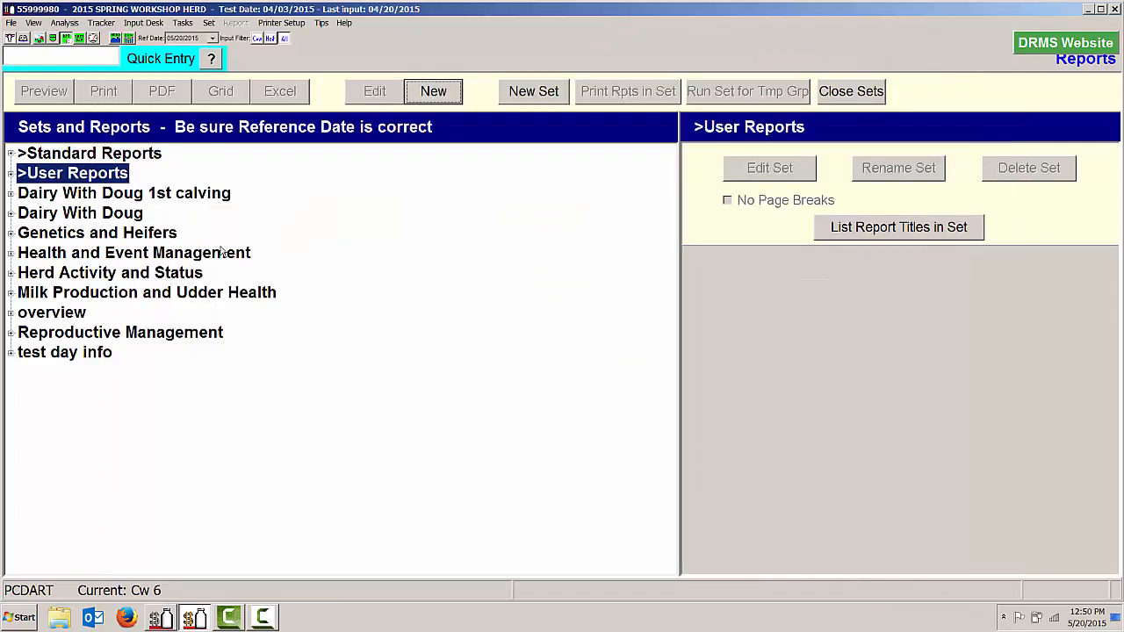
# Copy report 061 ERPA in User Reports to new report number 62
pyautogui.click(11, 175)
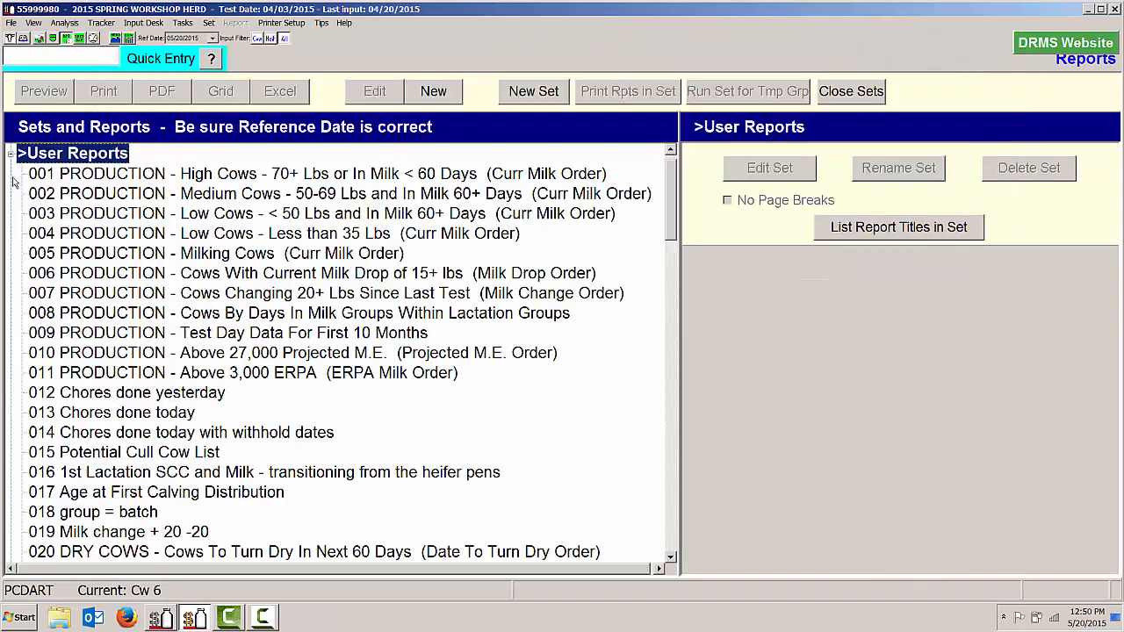
pyautogui.moveTo(47, 193); pyautogui.dragTo(53, 201)
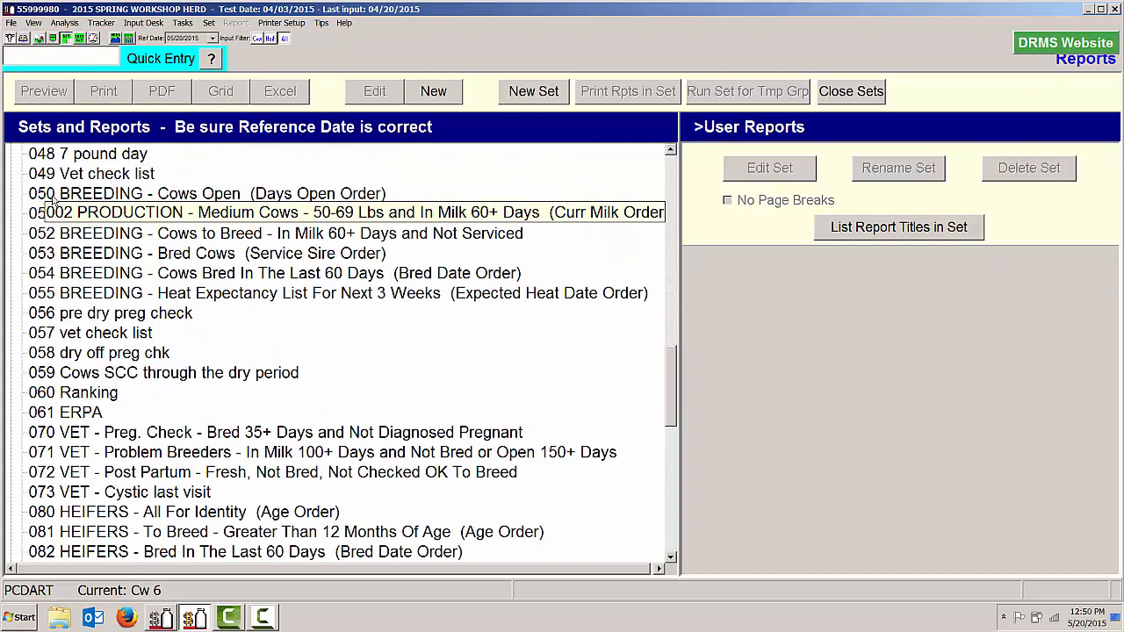
pyautogui.click(91, 413)
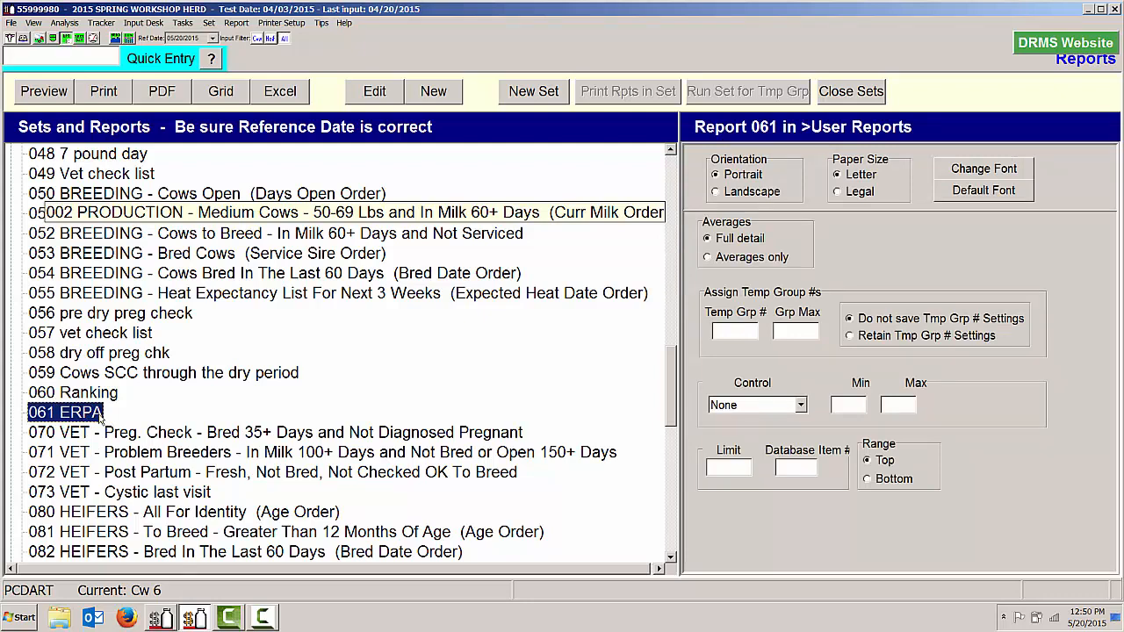
pyautogui.rightClick(102, 417)
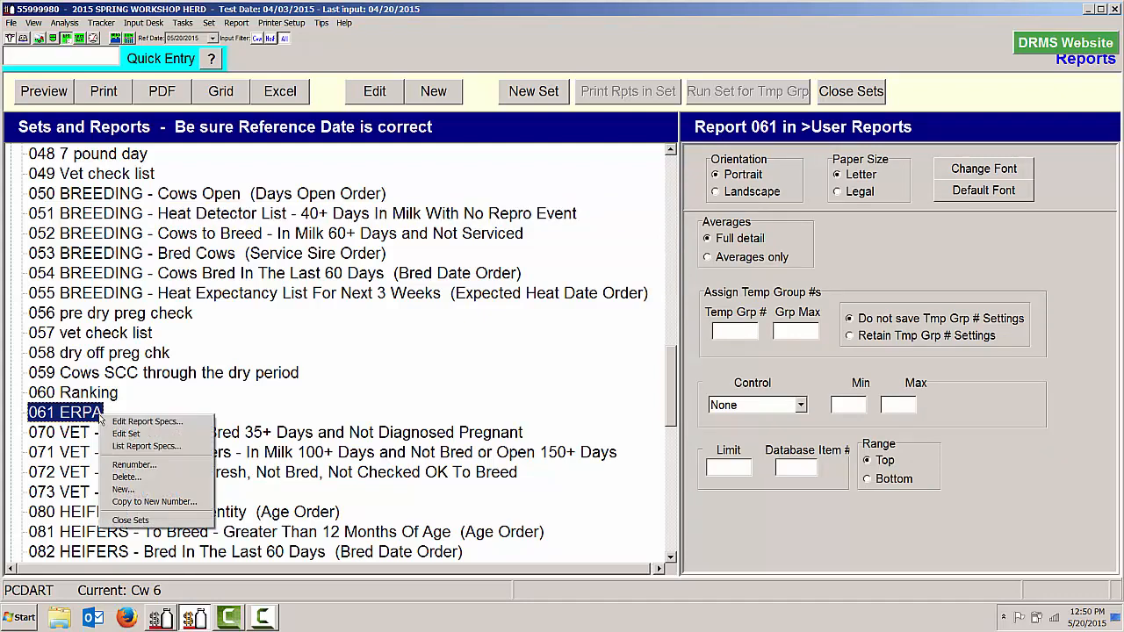
pyautogui.click(138, 502)
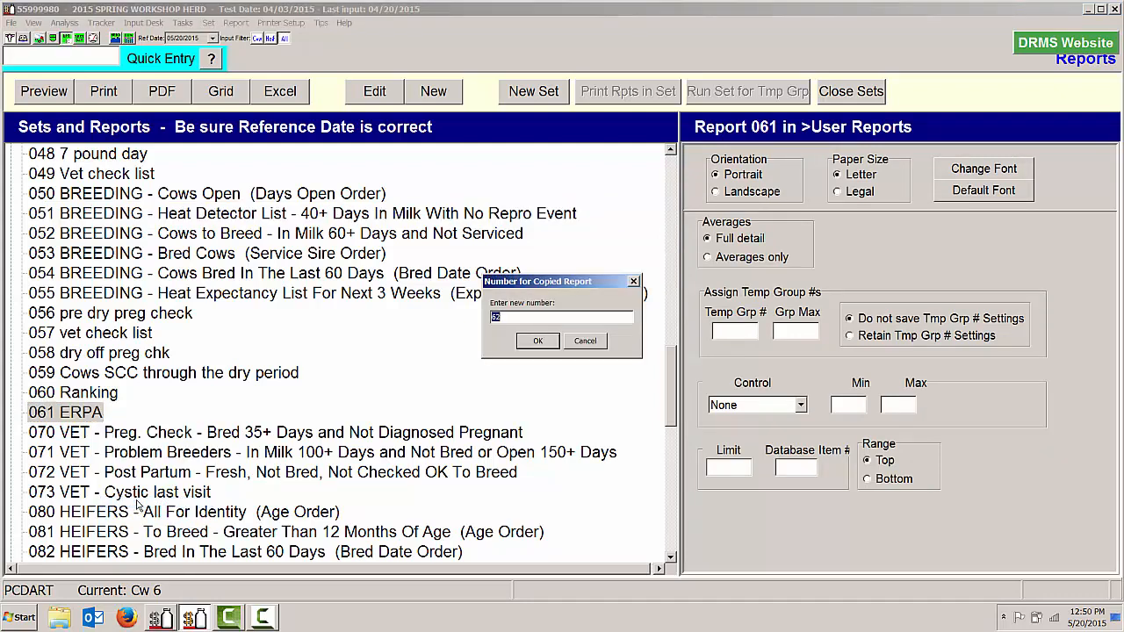
pyautogui.click(539, 341)
pyautogui.click(605, 348)
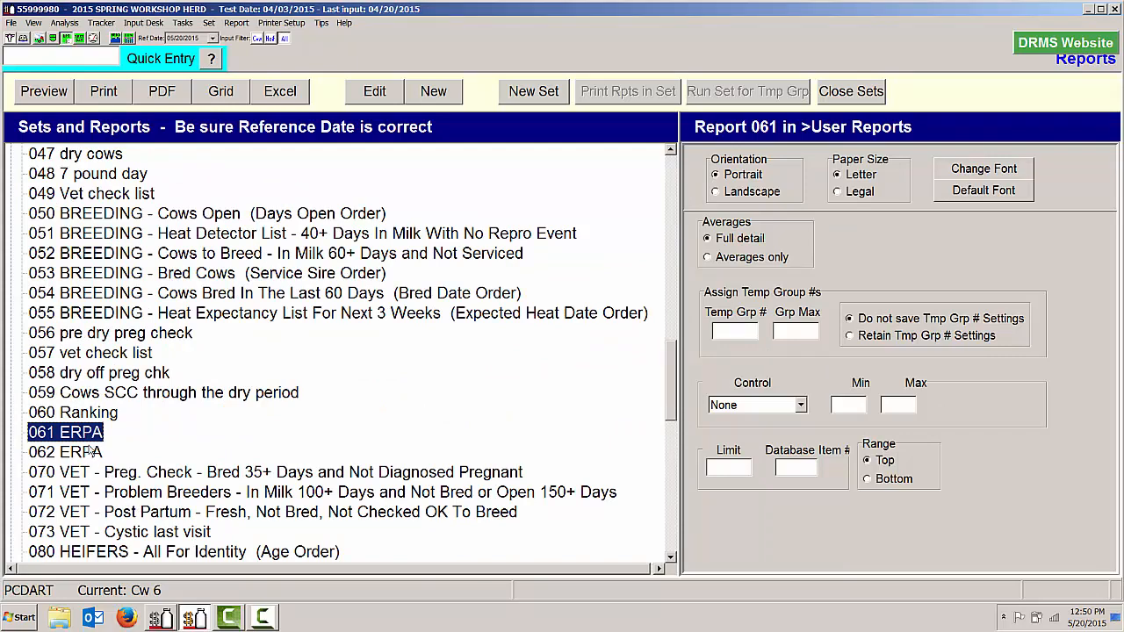
# Open report 062 for editing and change its title to "ERPA low cows"
pyautogui.click(92, 451)
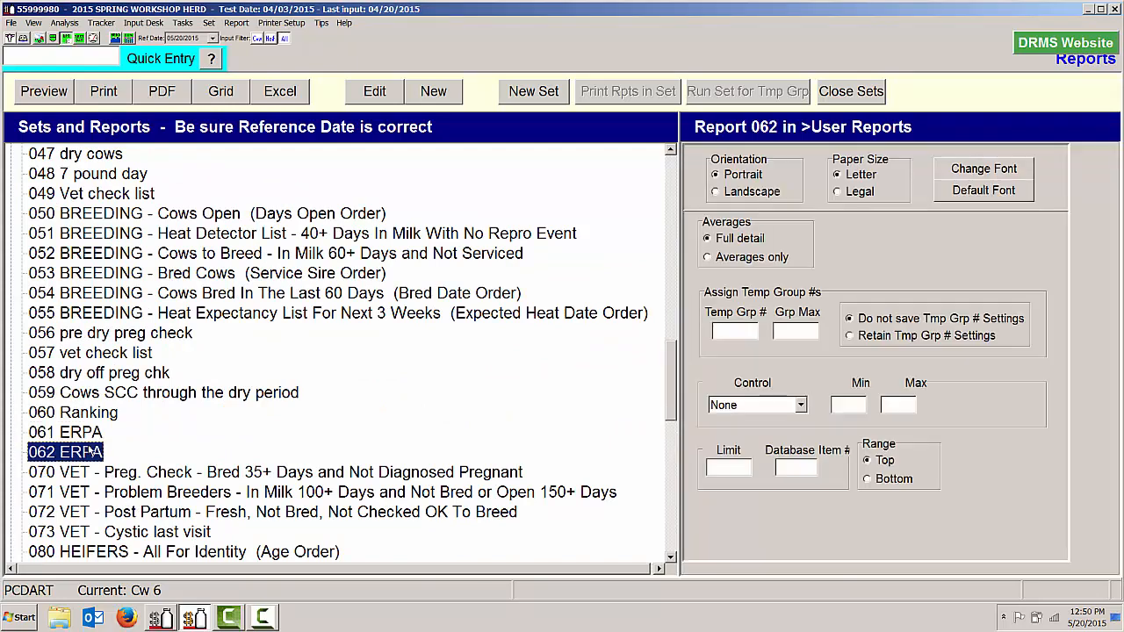
pyautogui.click(379, 92)
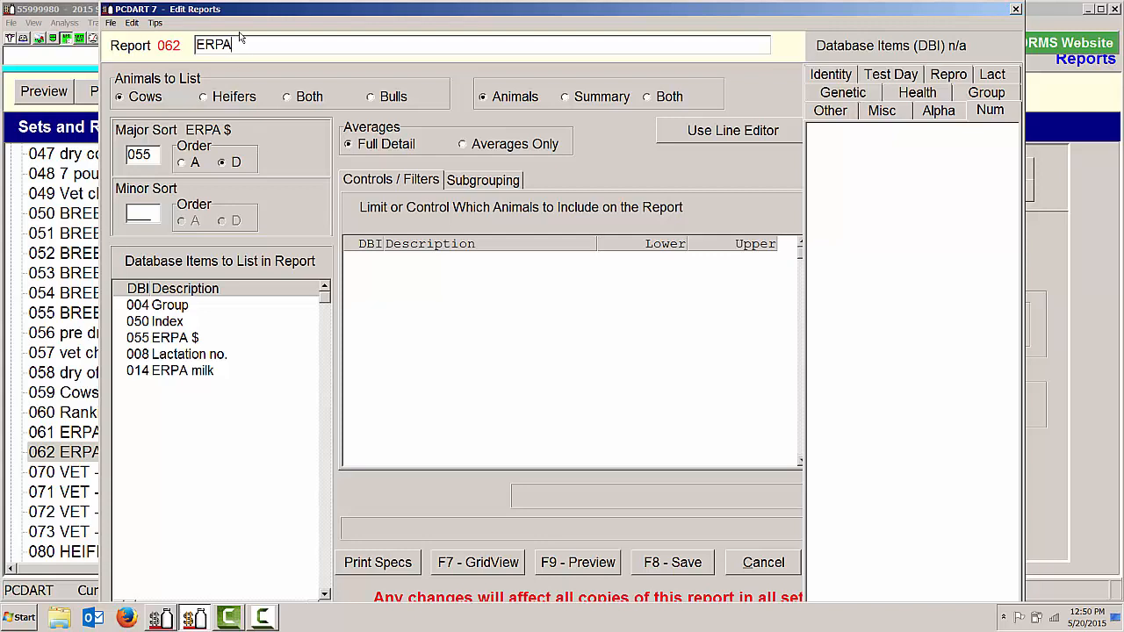
pyautogui.write('low cows')
# Add a filter on ERPA milk (14) to report 062, with lower limit -8000 and upper limit -3000
pyautogui.click(373, 261)
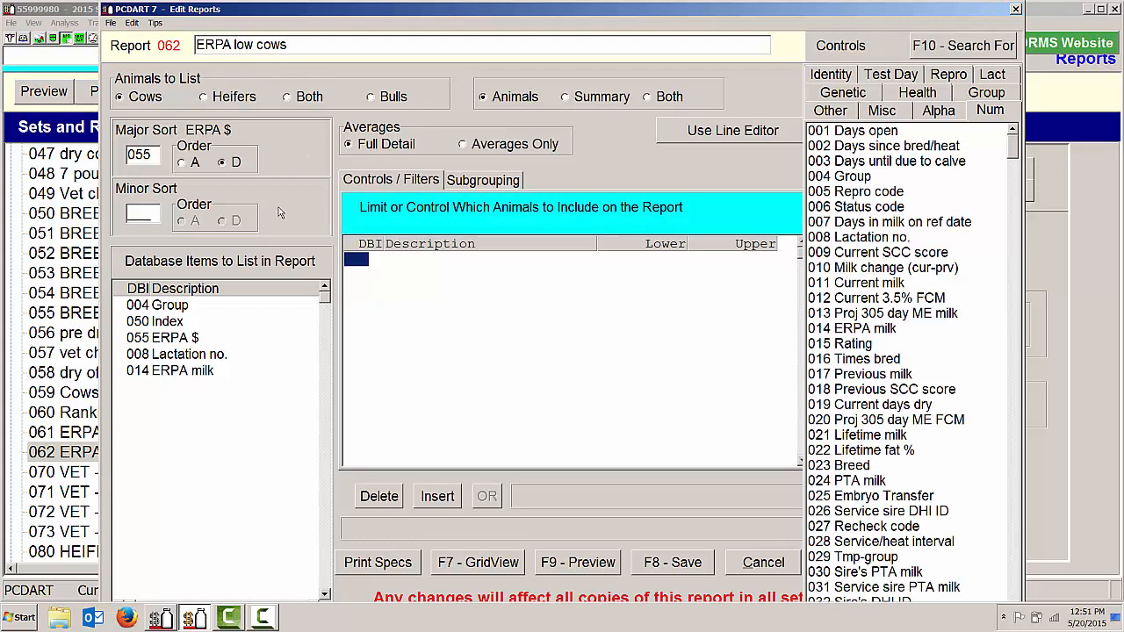
pyautogui.write('14')
pyautogui.press('Return')
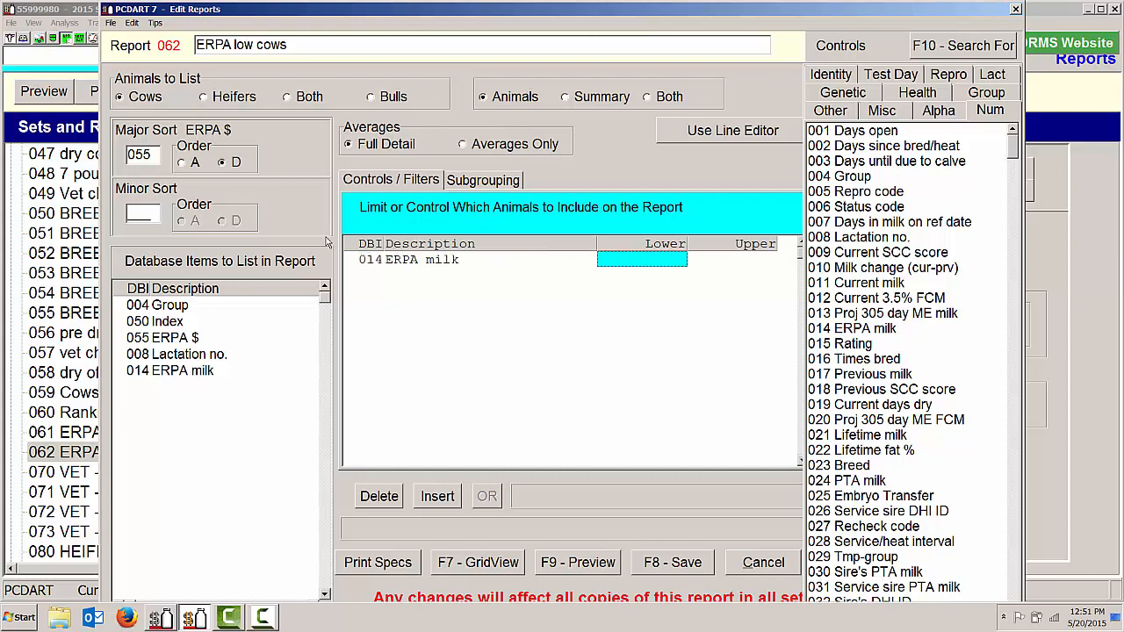
pyautogui.write('-8000')
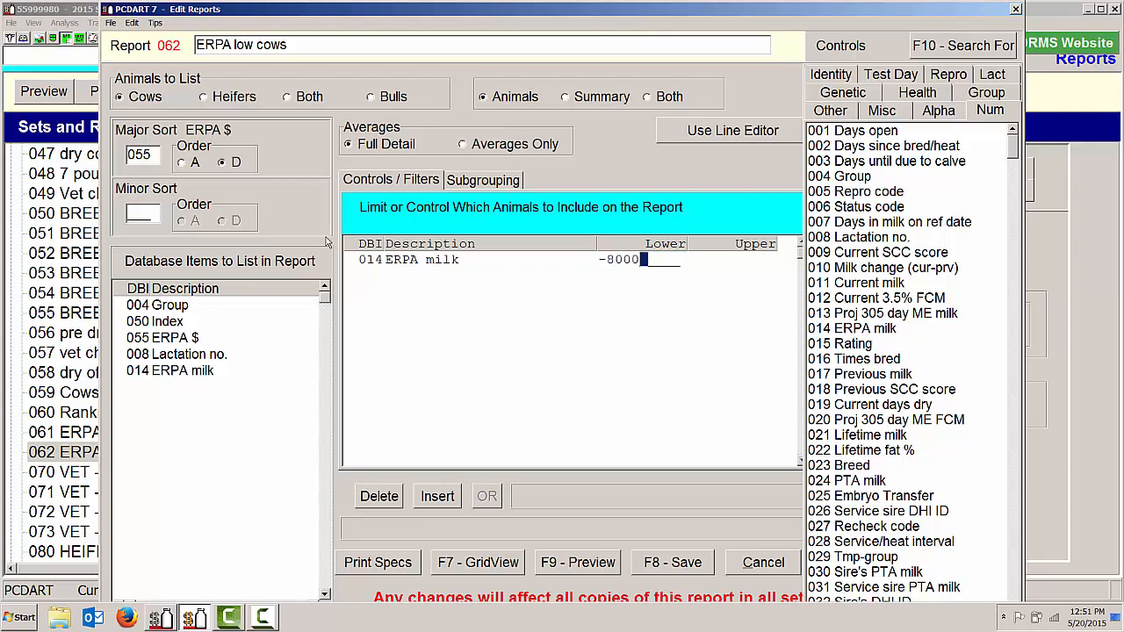
pyautogui.press('Return')
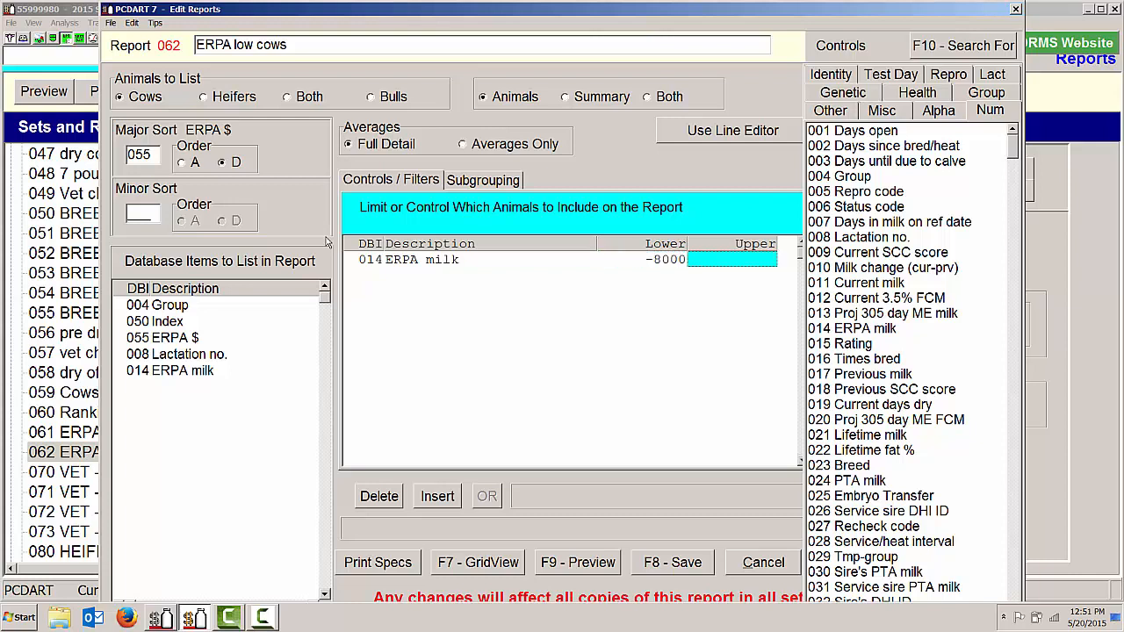
pyautogui.write('-3000')
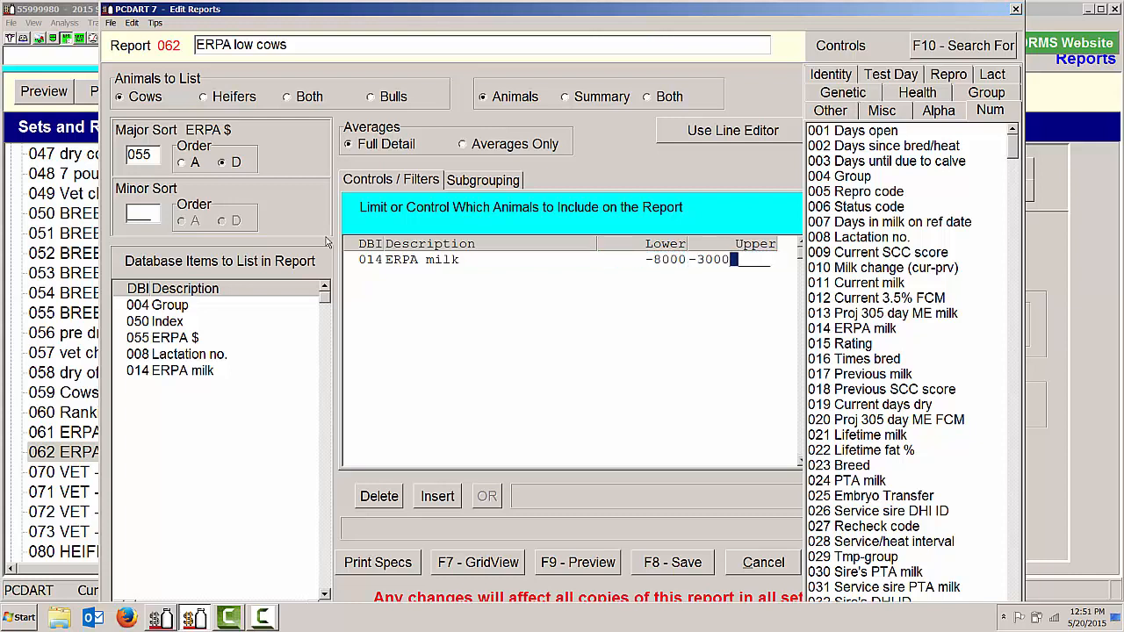
pyautogui.press('Return')
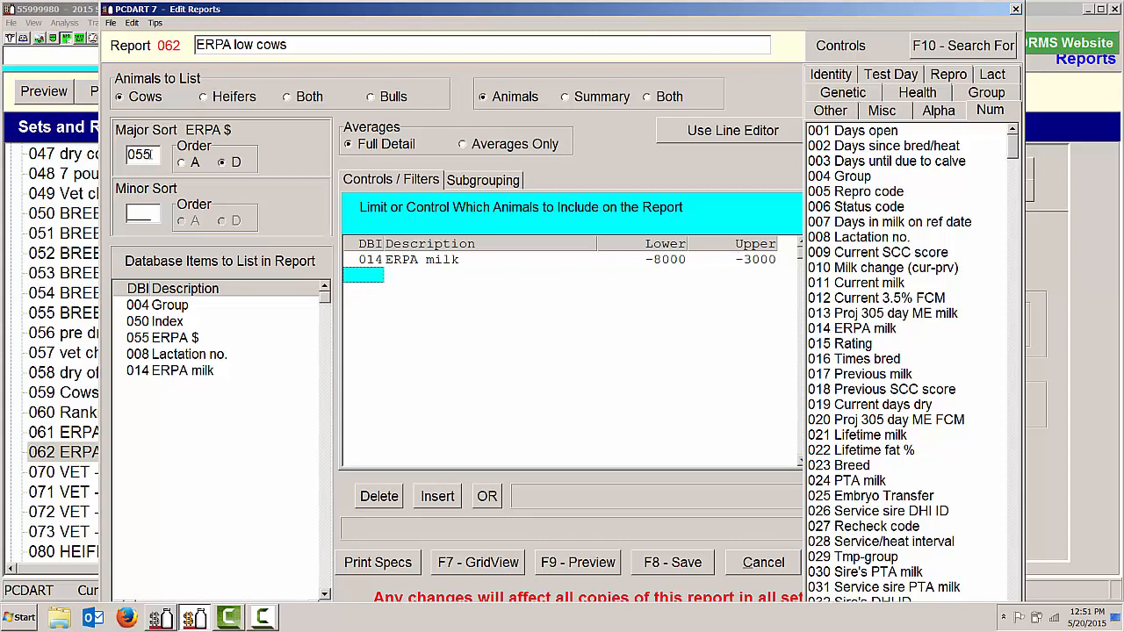
# Set report 062's major sort to item 014 and extend its title to "ERPA low cows by milk"
pyautogui.click(154, 158)
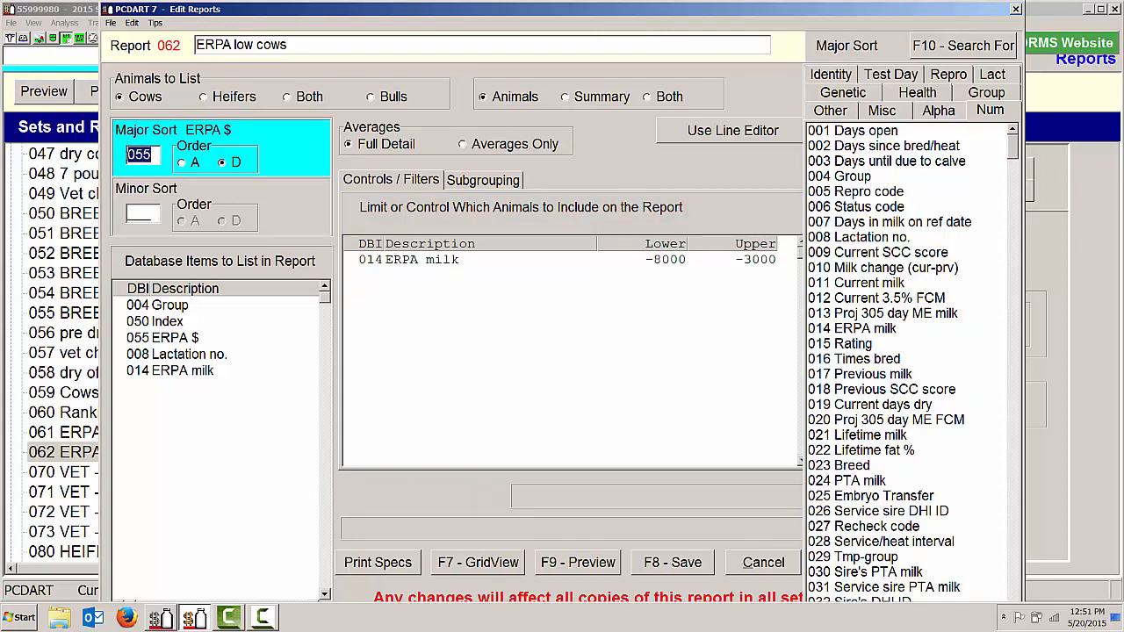
pyautogui.write('014')
pyautogui.click(309, 50)
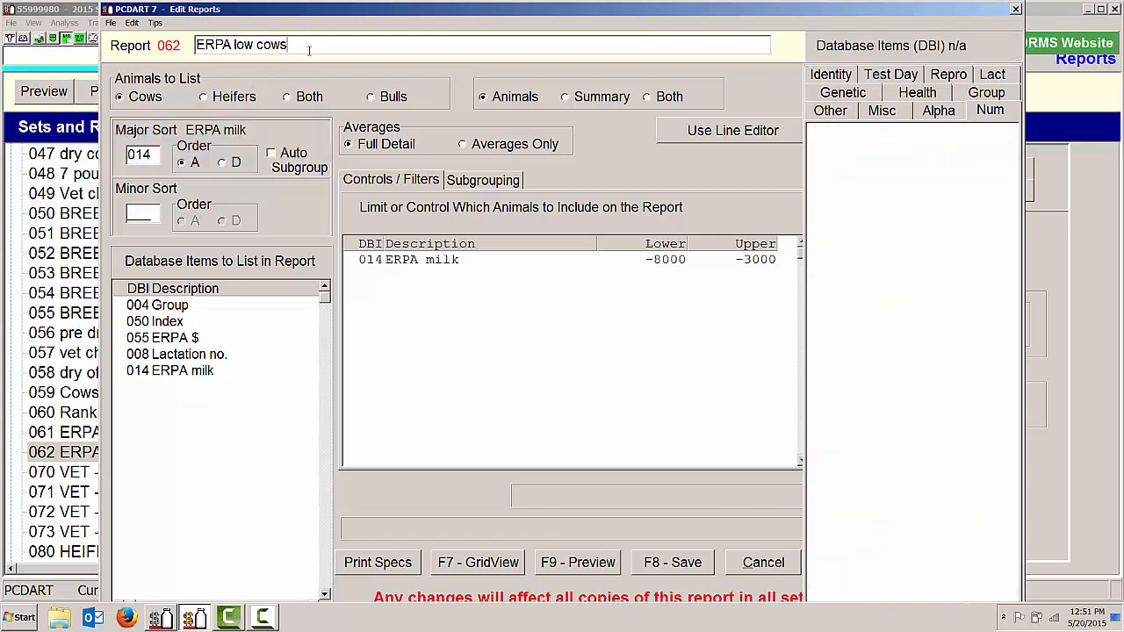
pyautogui.write('by milk')
# Preview the "ERPA low cows by milk" report and save it
pyautogui.click(602, 560)
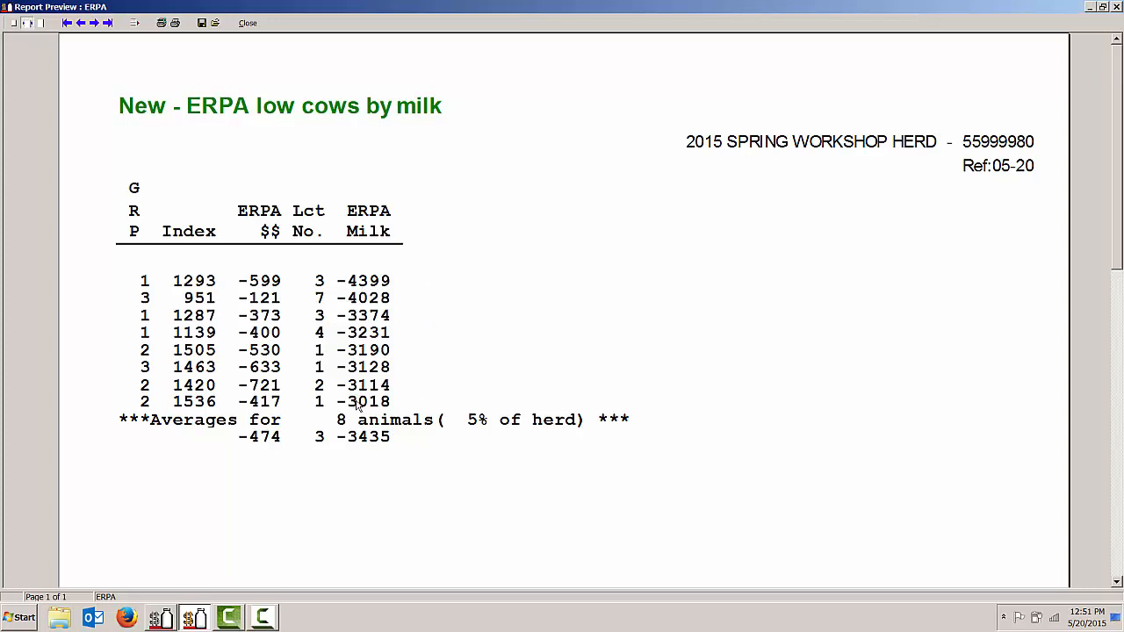
pyautogui.click(249, 24)
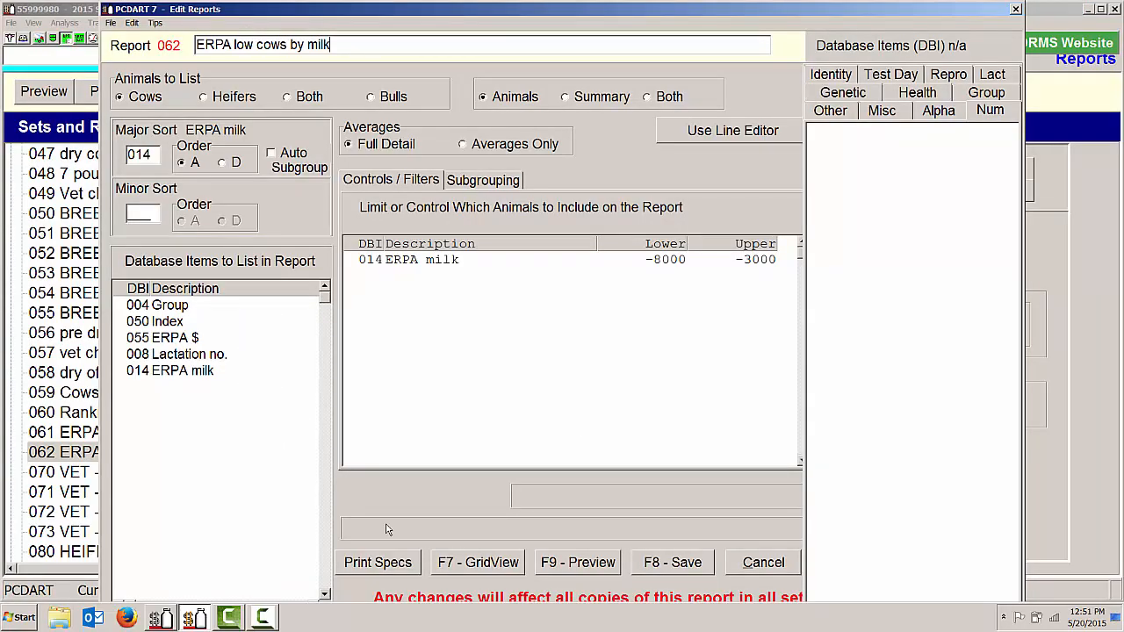
pyautogui.click(660, 566)
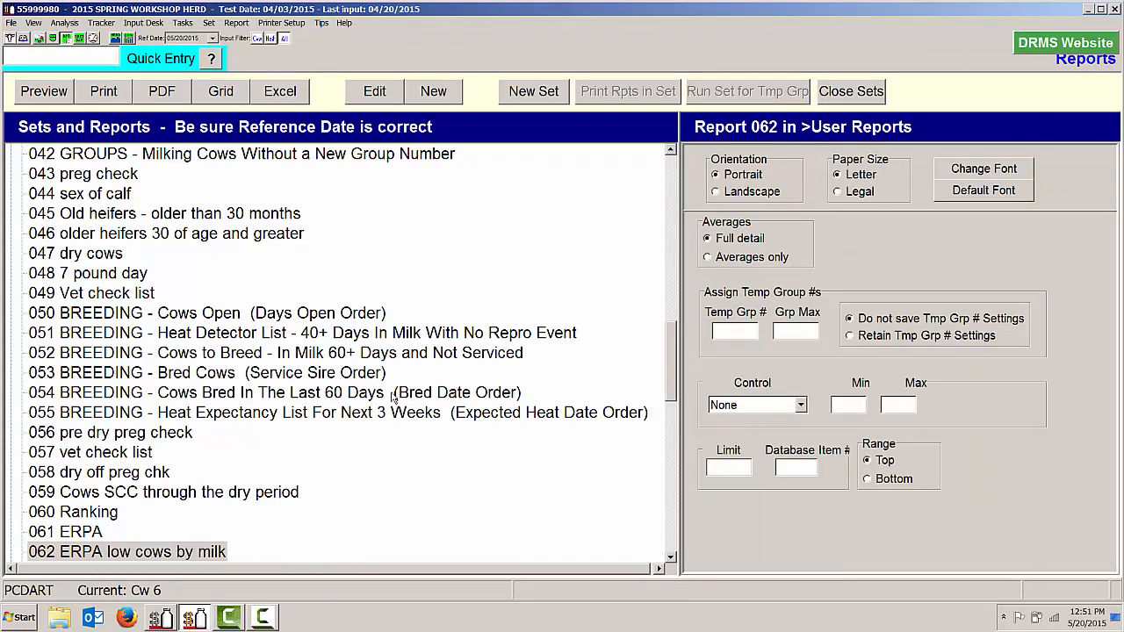
# Look up the Rating and ERPA definitions in the PCDART Help glossary, and return to the PCDART reports list
pyautogui.click(344, 23)
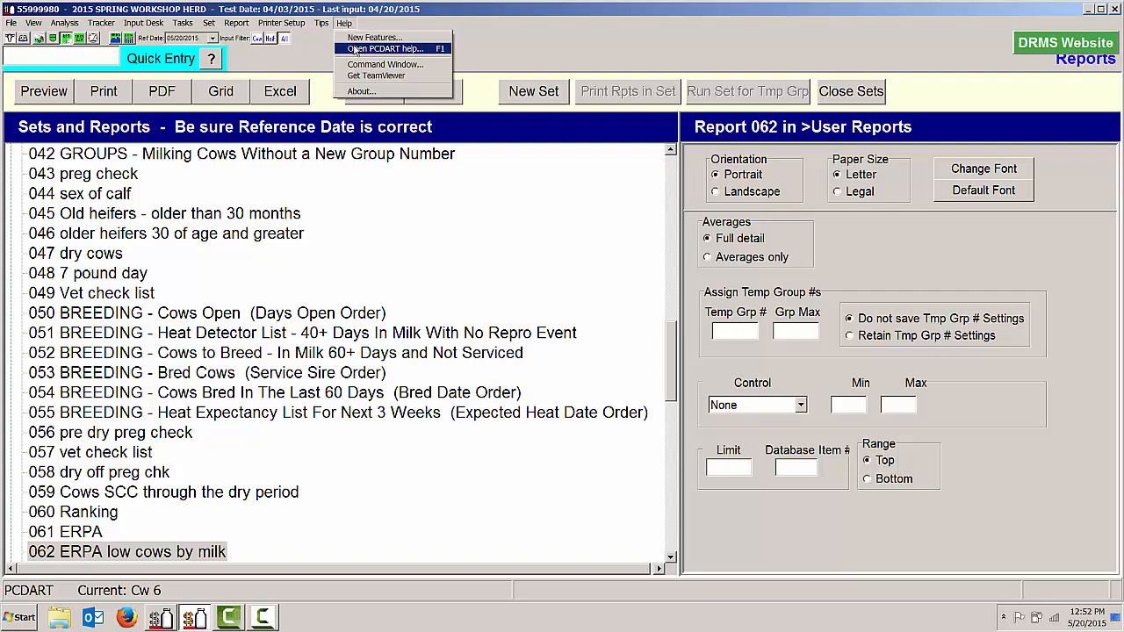
pyautogui.click(356, 50)
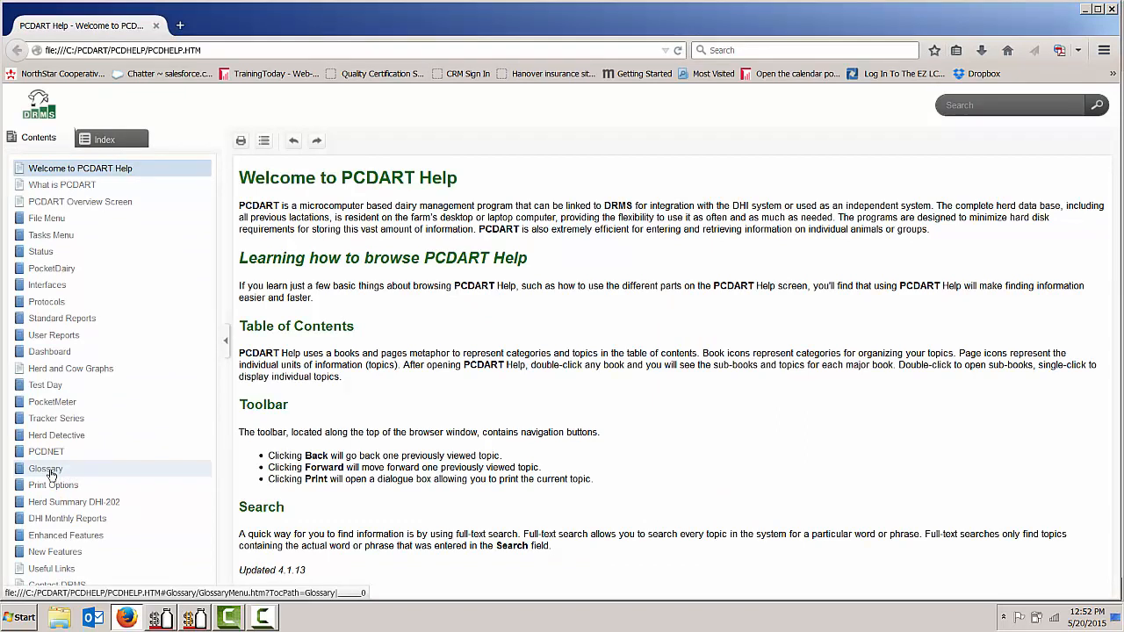
pyautogui.click(45, 469)
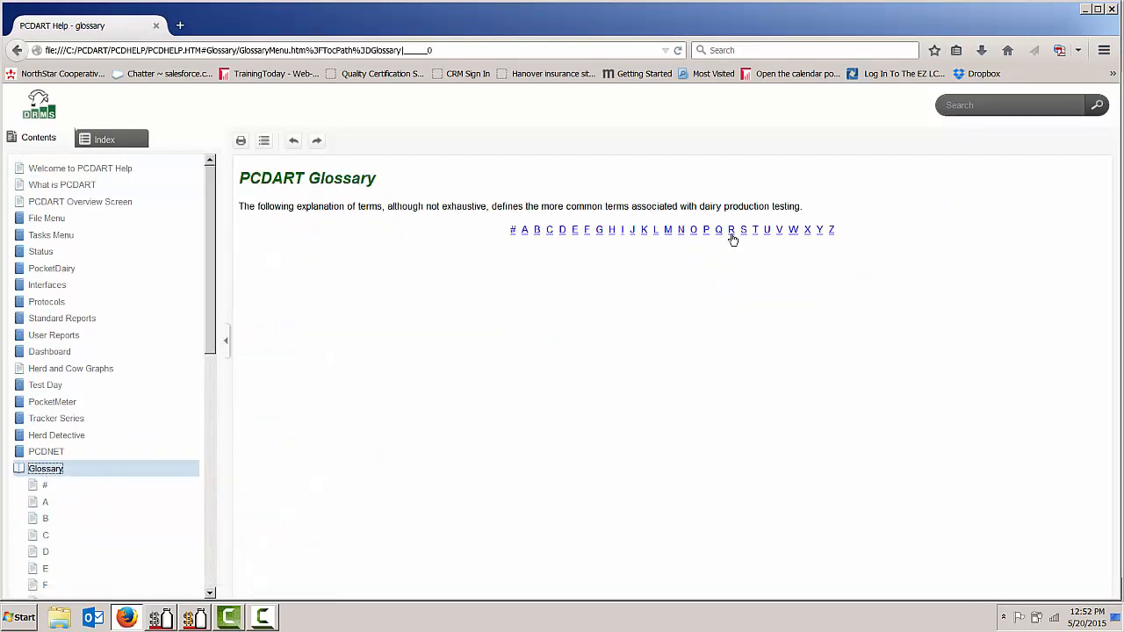
pyautogui.click(731, 231)
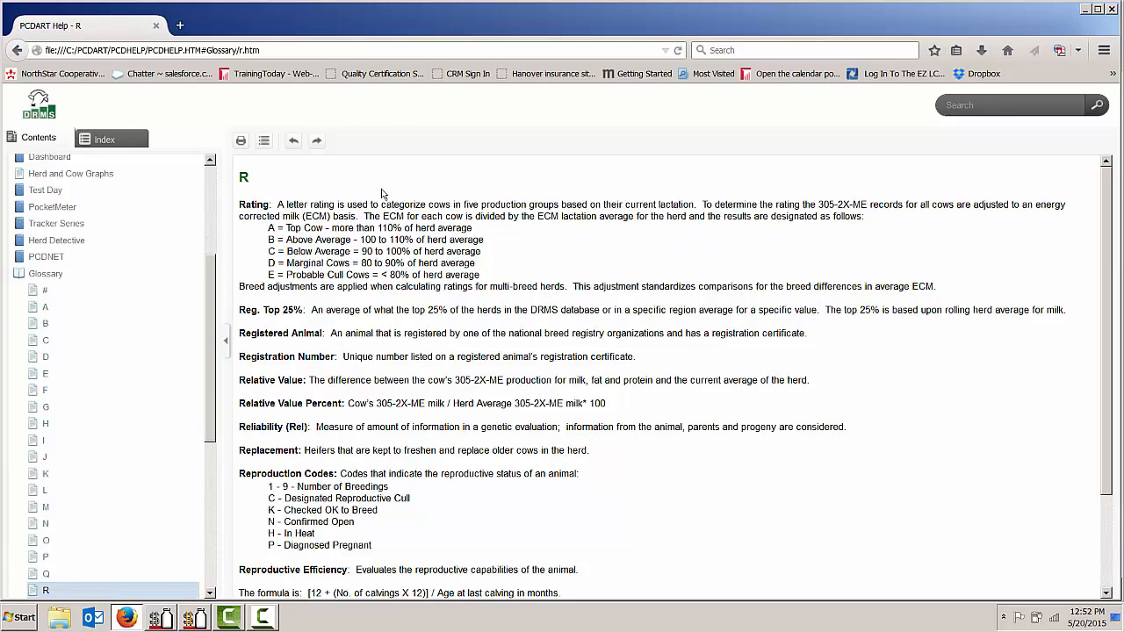
pyautogui.click(38, 374)
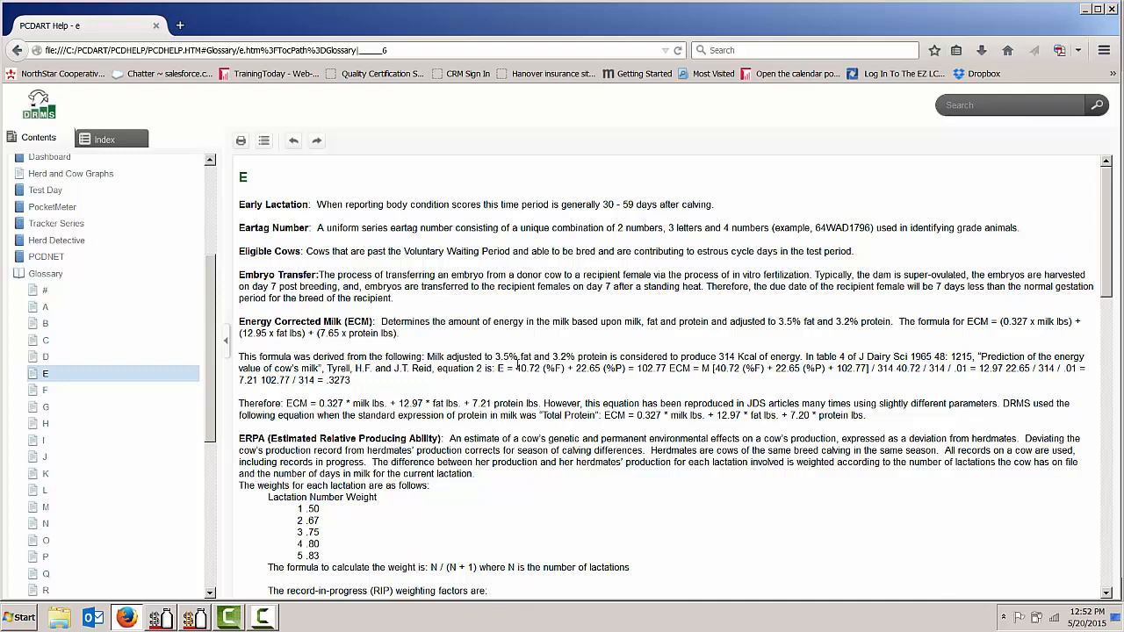
pyautogui.click(195, 617)
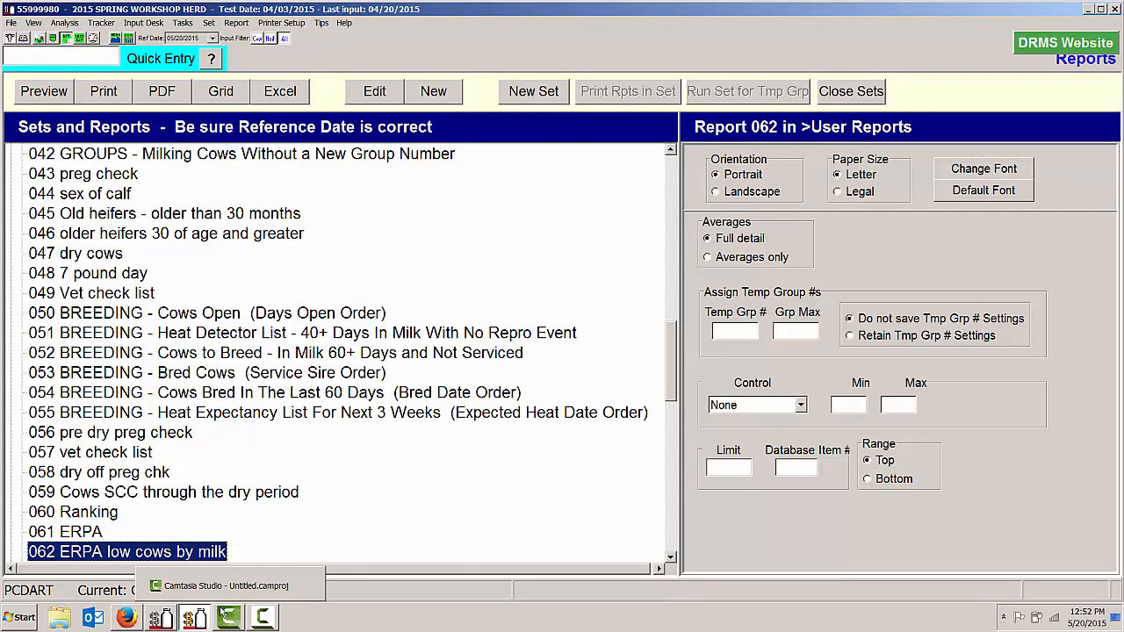